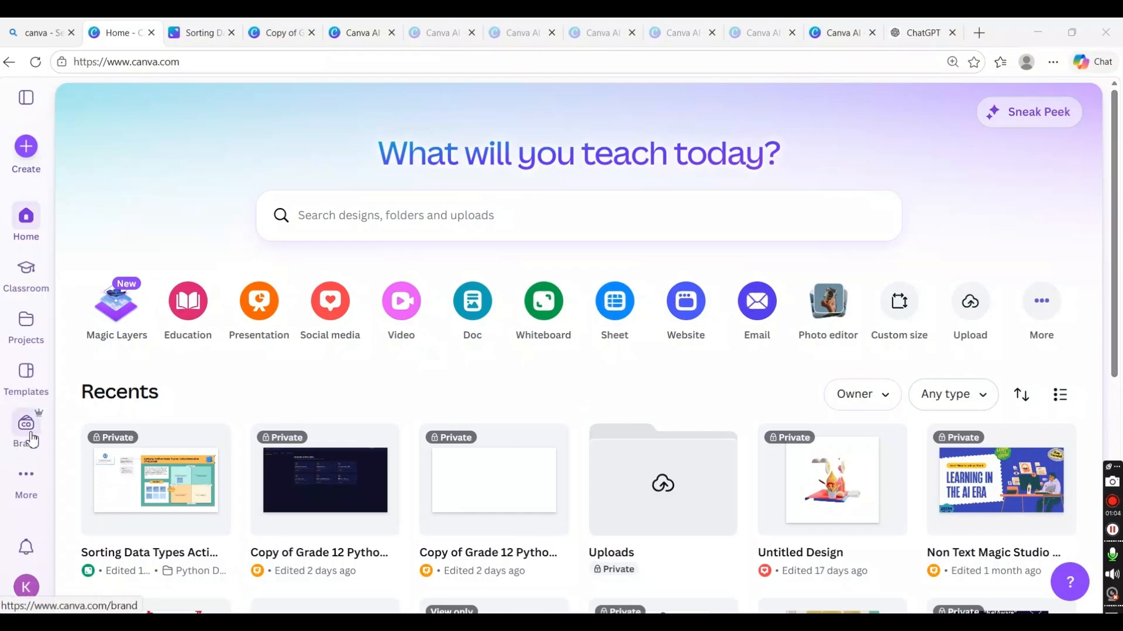
# Step: Open the Canva AI assistant and set it to Code mode
pyautogui.click(33, 381)
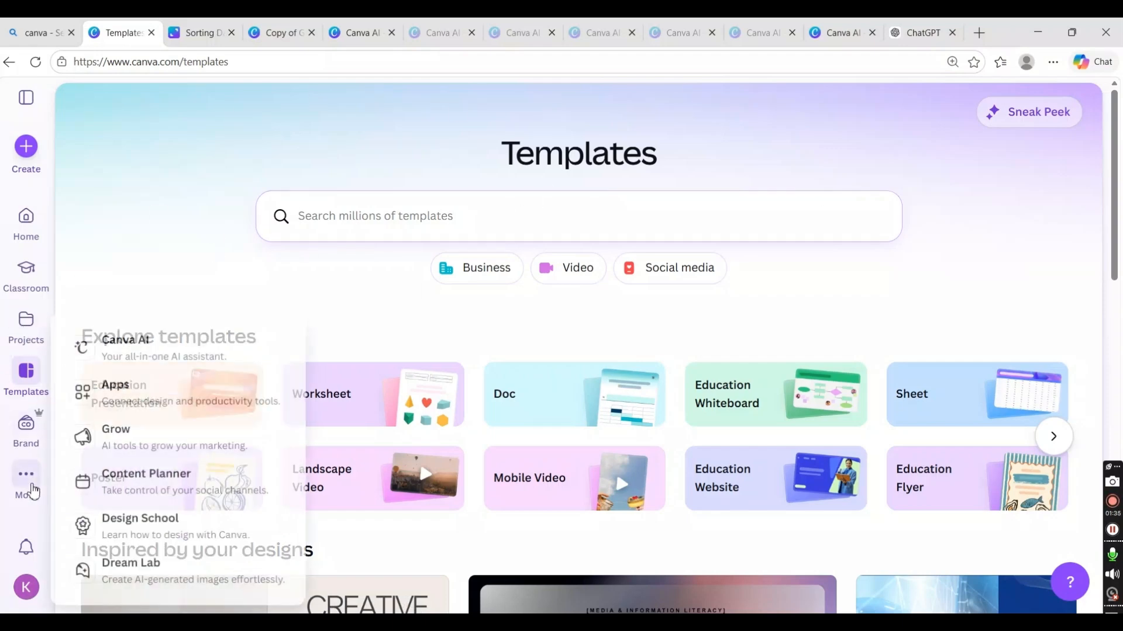
pyautogui.moveTo(24, 477)
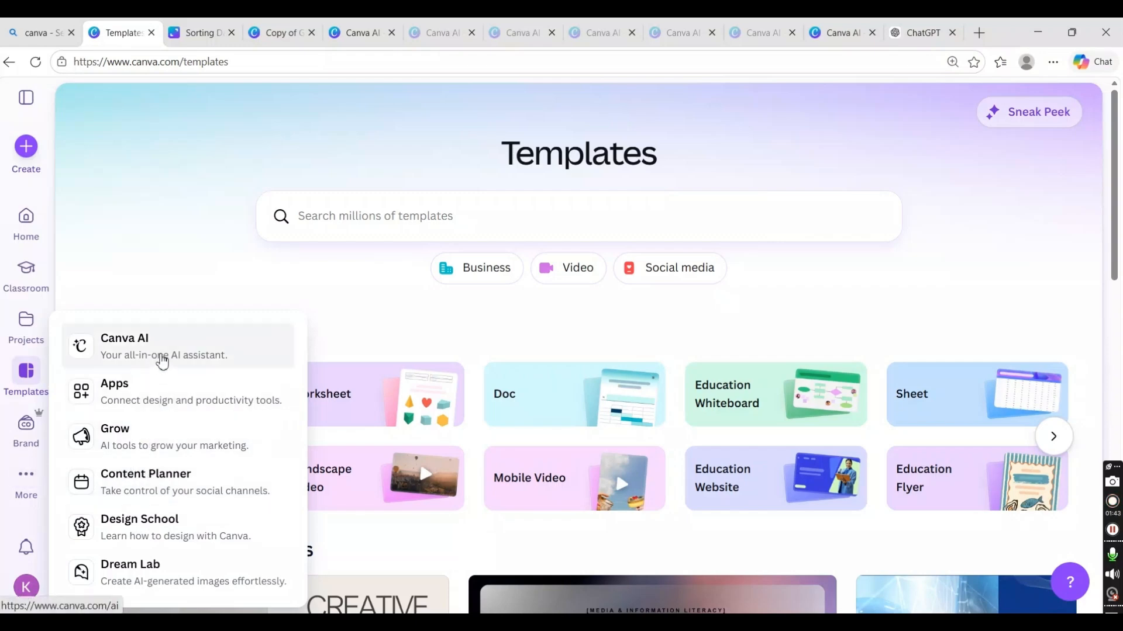
pyautogui.click(162, 361)
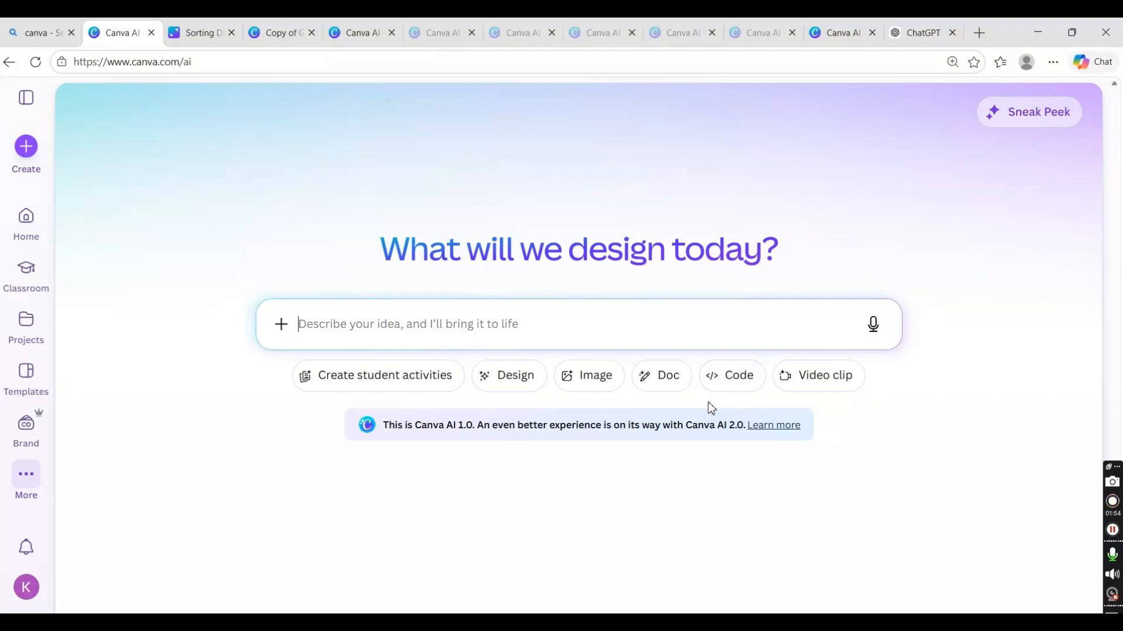
pyautogui.click(740, 381)
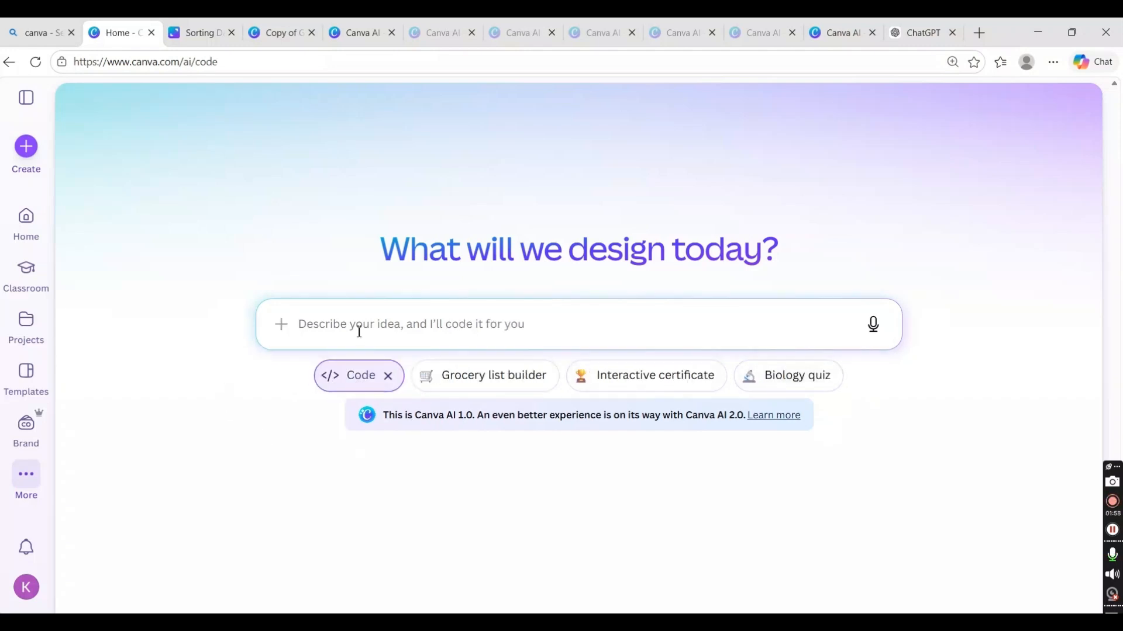
# Step: Submit the prompt "generate a interactive classroom activity for grade 5 on topic plant" to the AI code generator
pyautogui.click(309, 329)
pyautogui.click(344, 320)
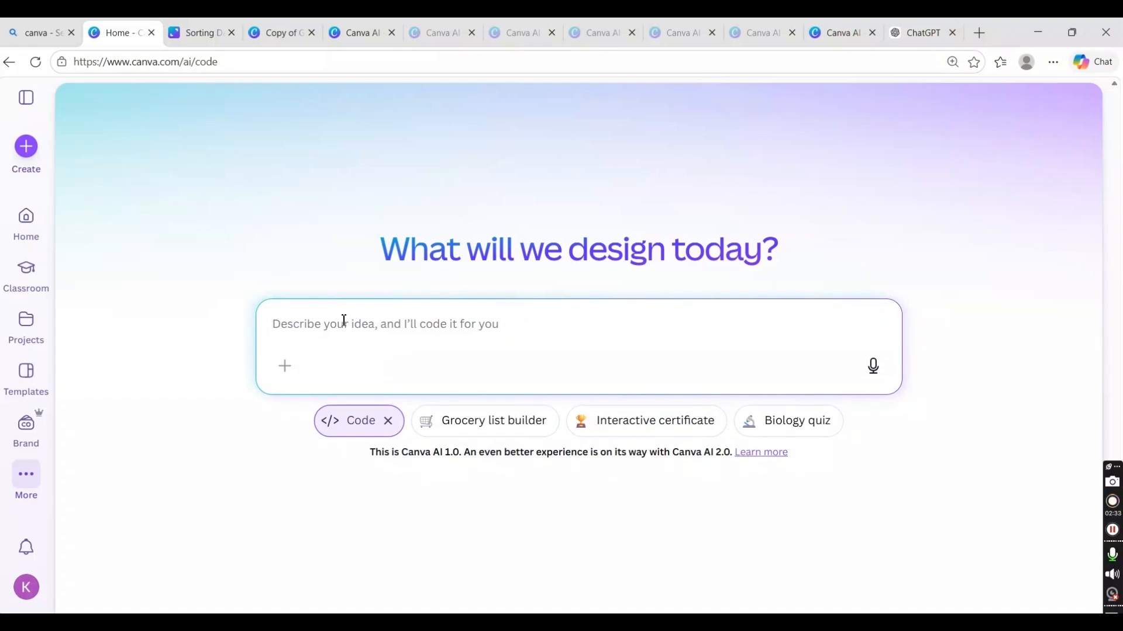
pyautogui.write('generate a classroom activity for grade 5 on topic plant')
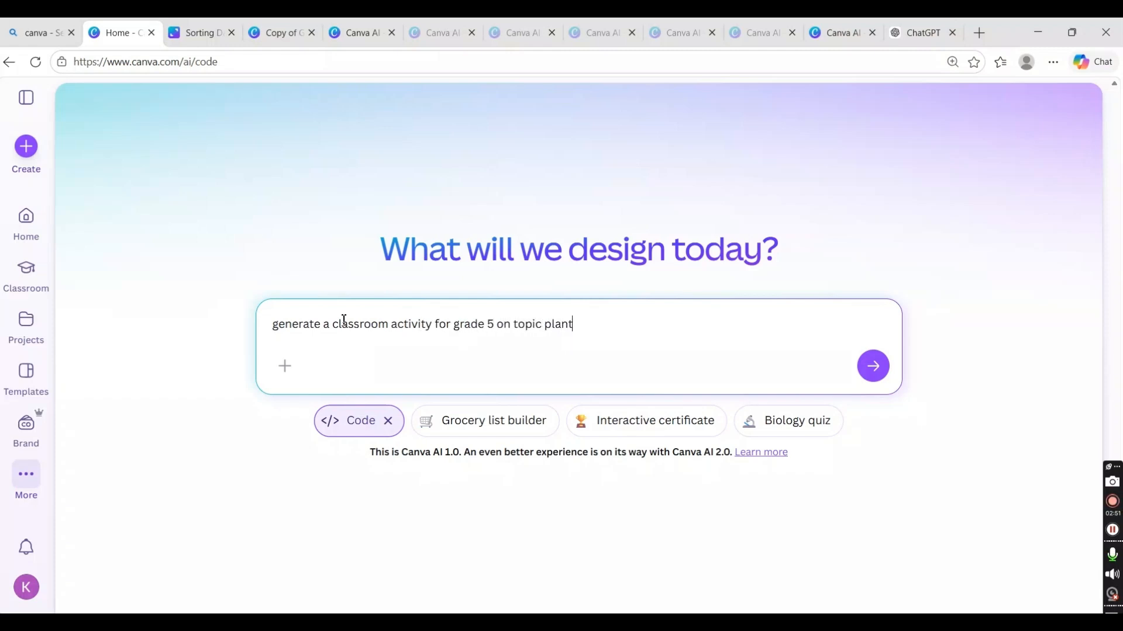
pyautogui.write('interactive')
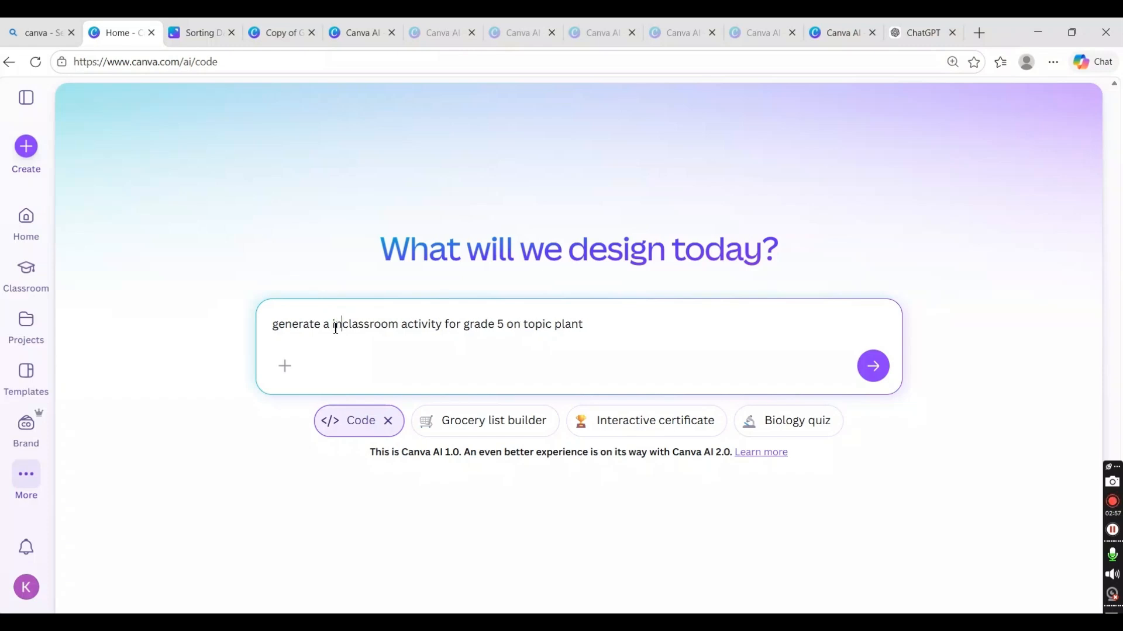
pyautogui.press('Return')
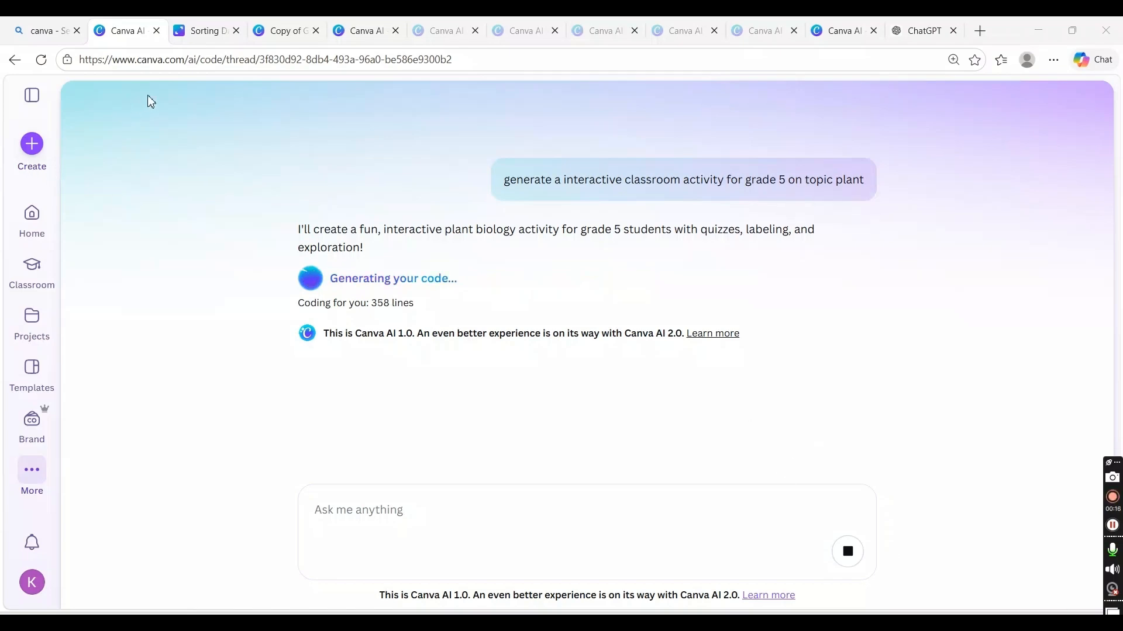
# Step: Switch to the Sorting Data Types Activity whiteboard, enlarge its view by collapsing the side panel, and look at its sharing options
pyautogui.click(199, 28)
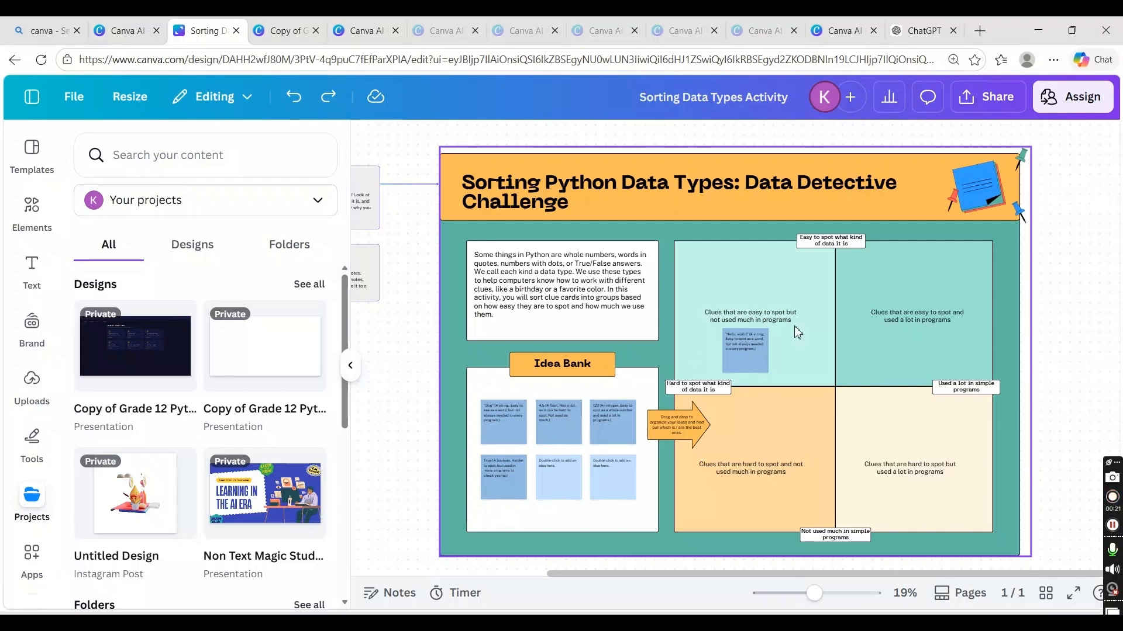
pyautogui.click(350, 367)
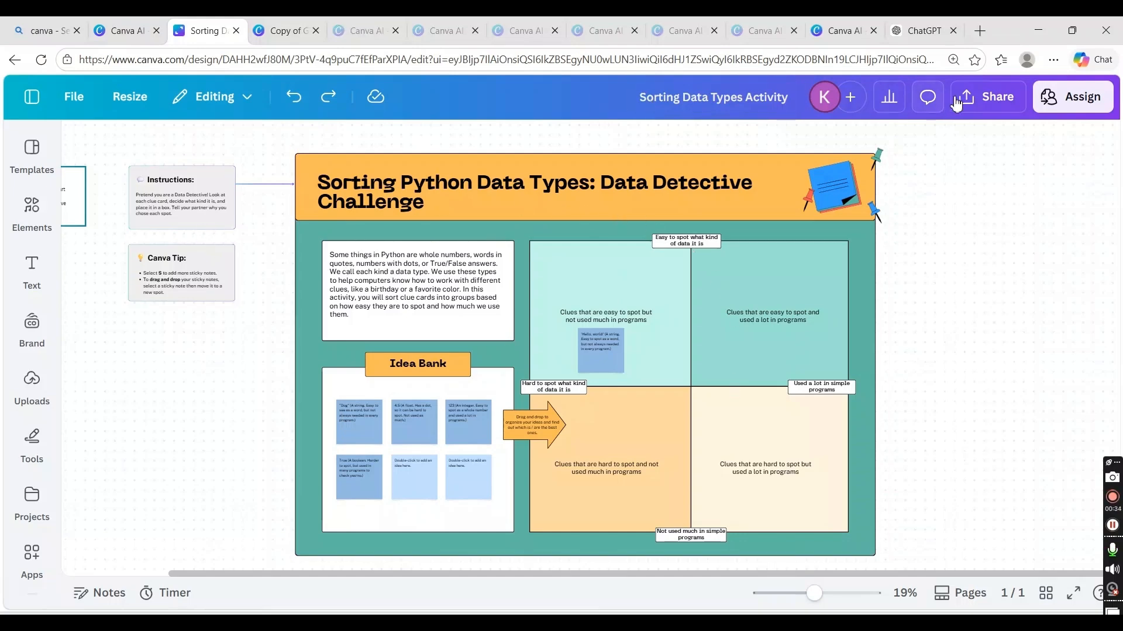
pyautogui.click(974, 102)
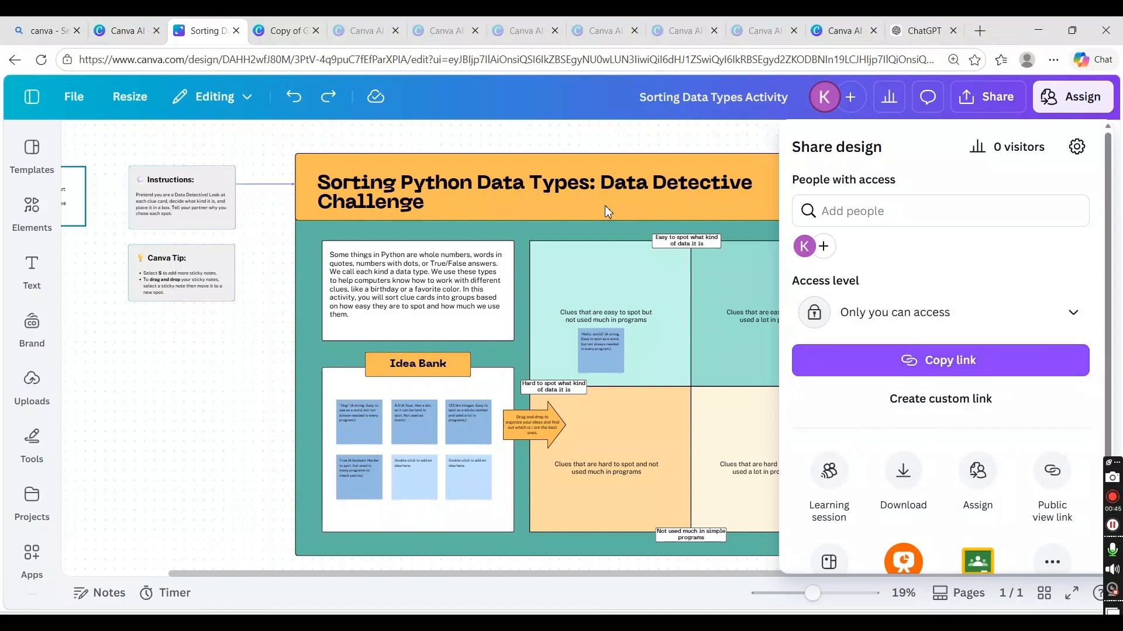
pyautogui.click(648, 147)
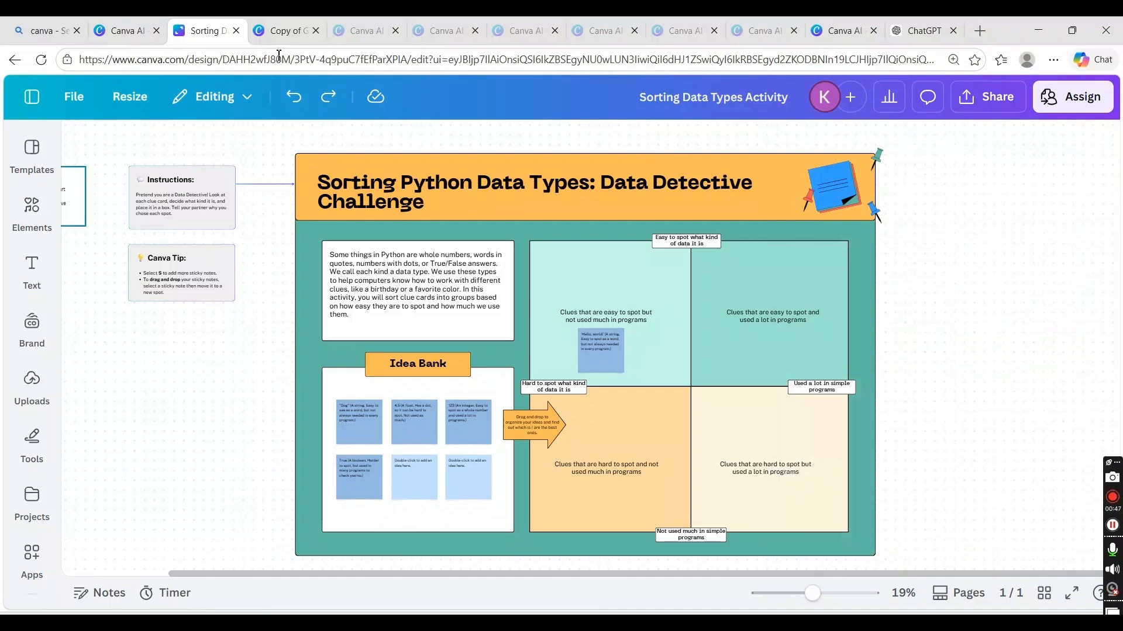
# Step: Present the Grade 12 Python Exception Handling design full screen, view the "What are Exceptions?" lesson, and exit the presentation
pyautogui.click(127, 31)
pyautogui.click(272, 31)
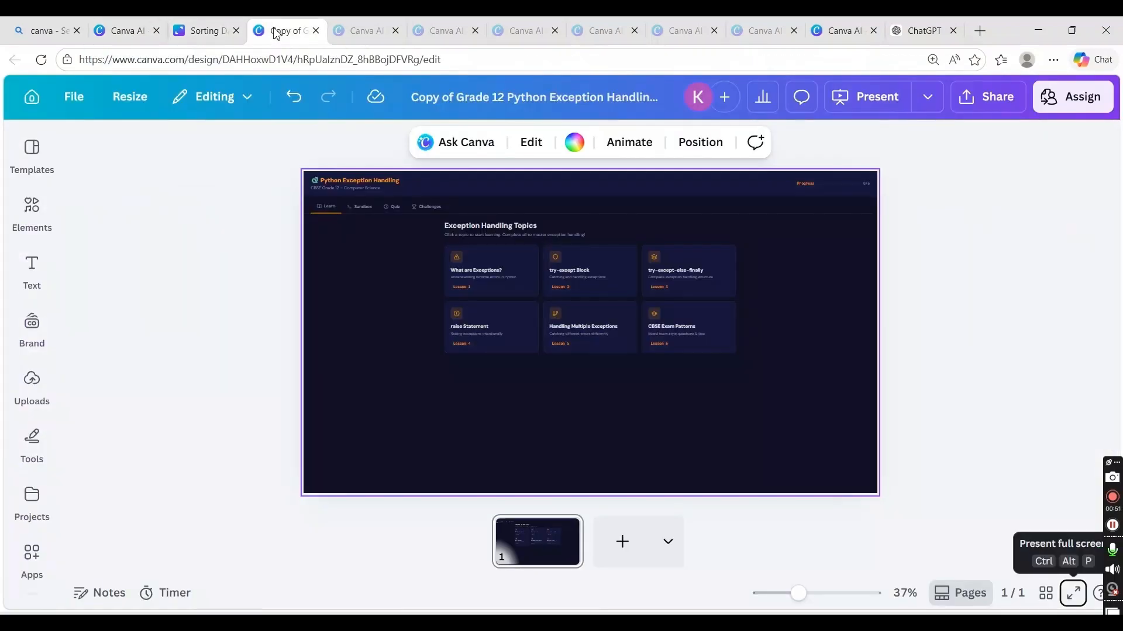
pyautogui.click(1072, 593)
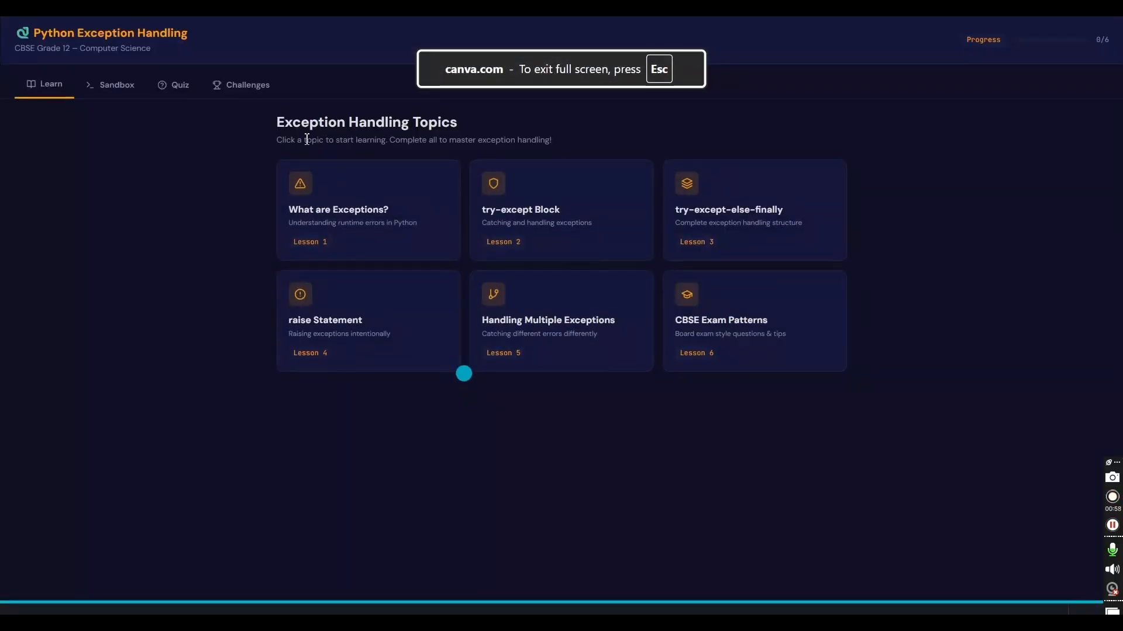
pyautogui.click(375, 220)
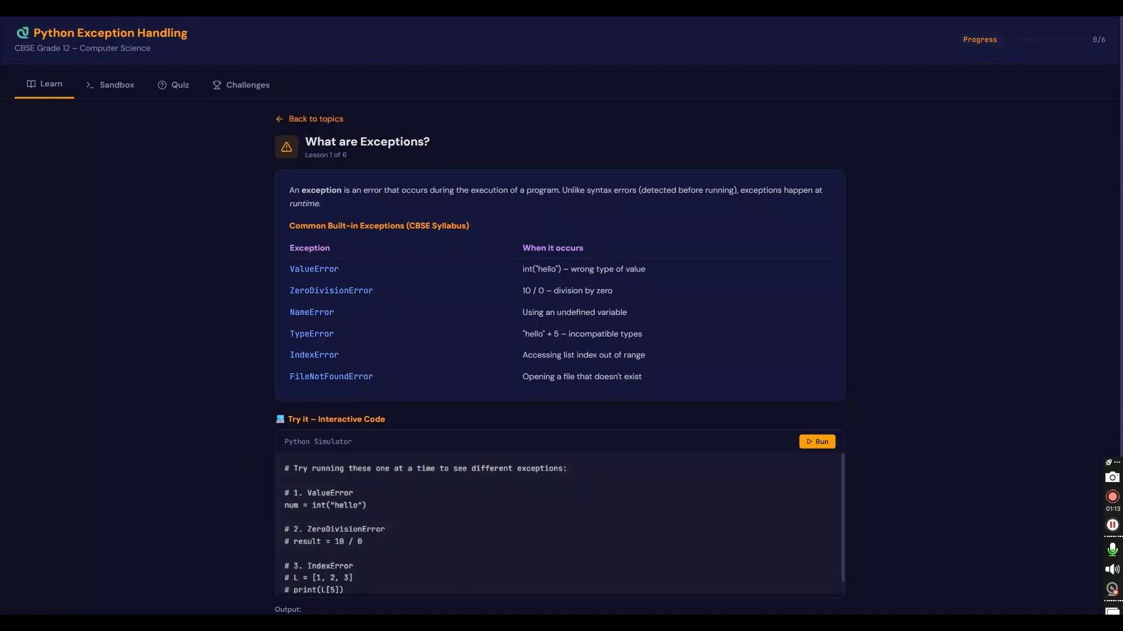
pyautogui.press('Escape')
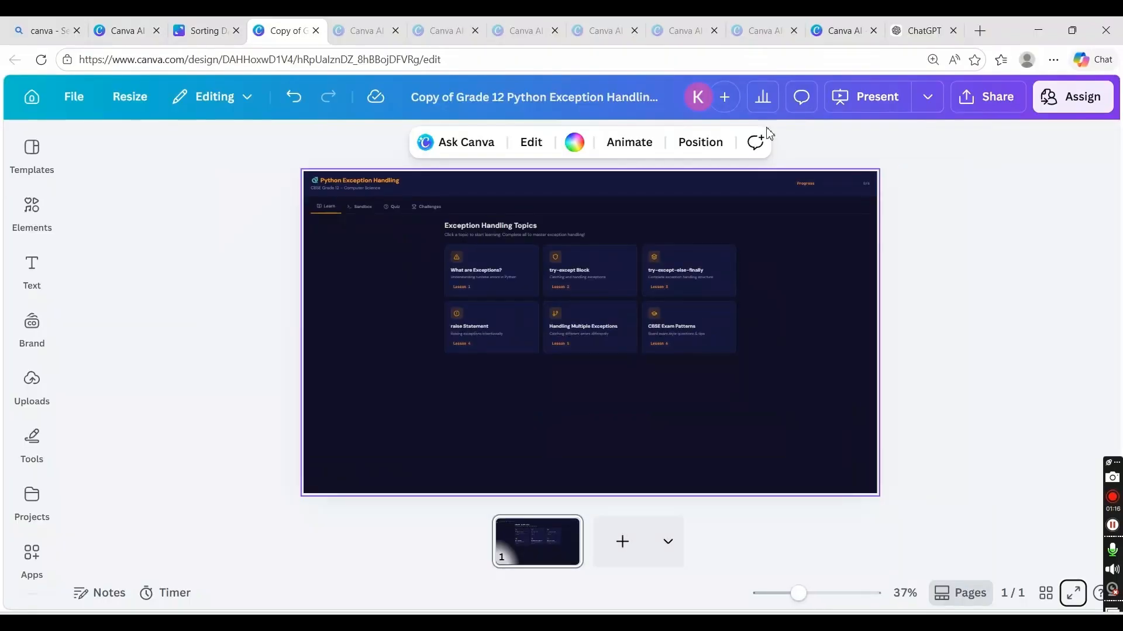
# Step: Open the French Revolution Timeline chat and view the details of the Storming of the Bastille and Estates-General Meeting events
pyautogui.click(352, 33)
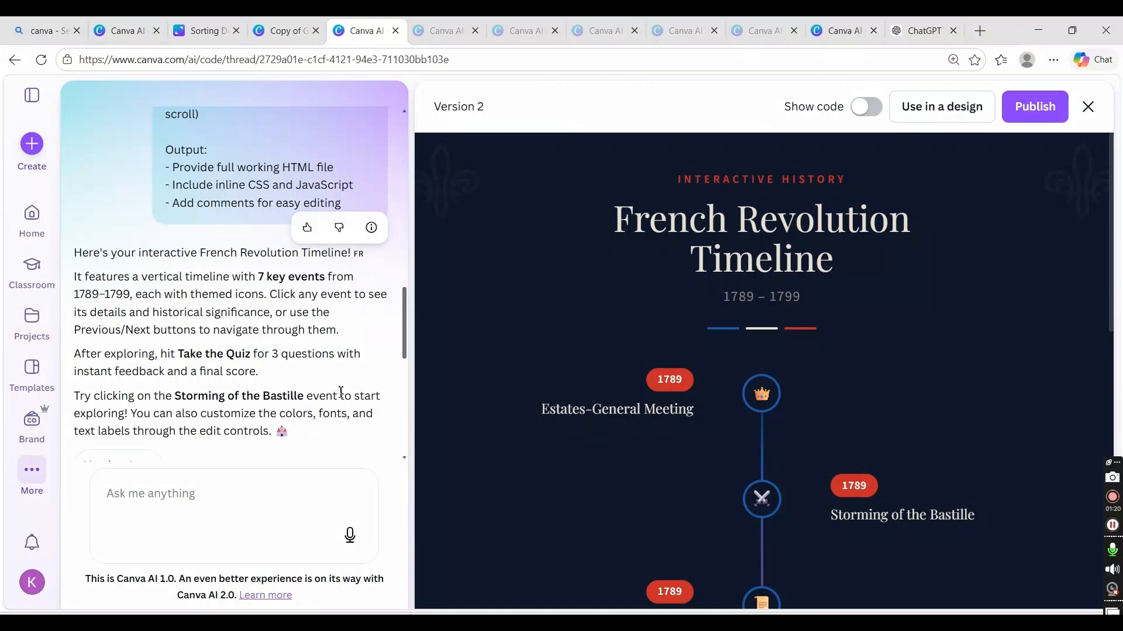
pyautogui.click(31, 95)
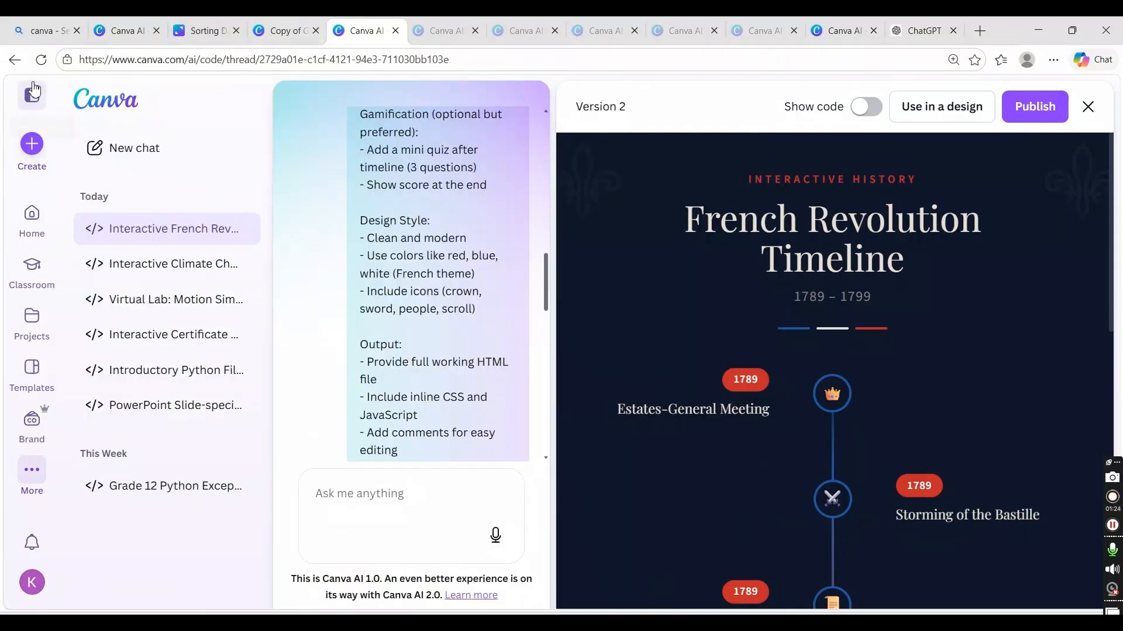
pyautogui.click(31, 95)
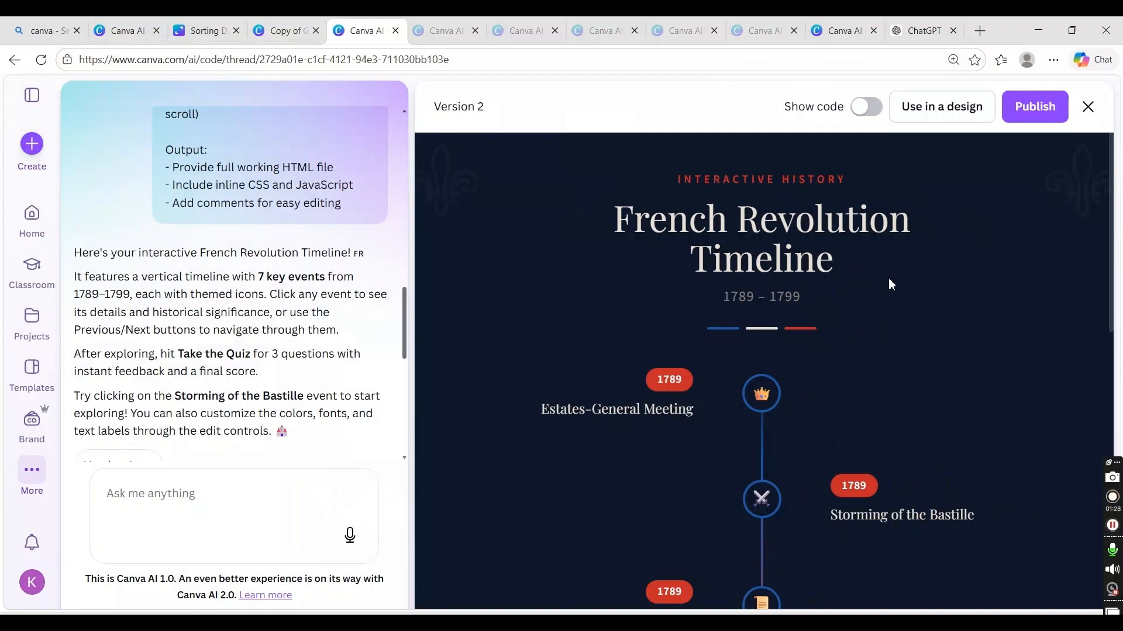
pyautogui.scroll(-2, 889, 279)
pyautogui.scroll(1, 889, 285)
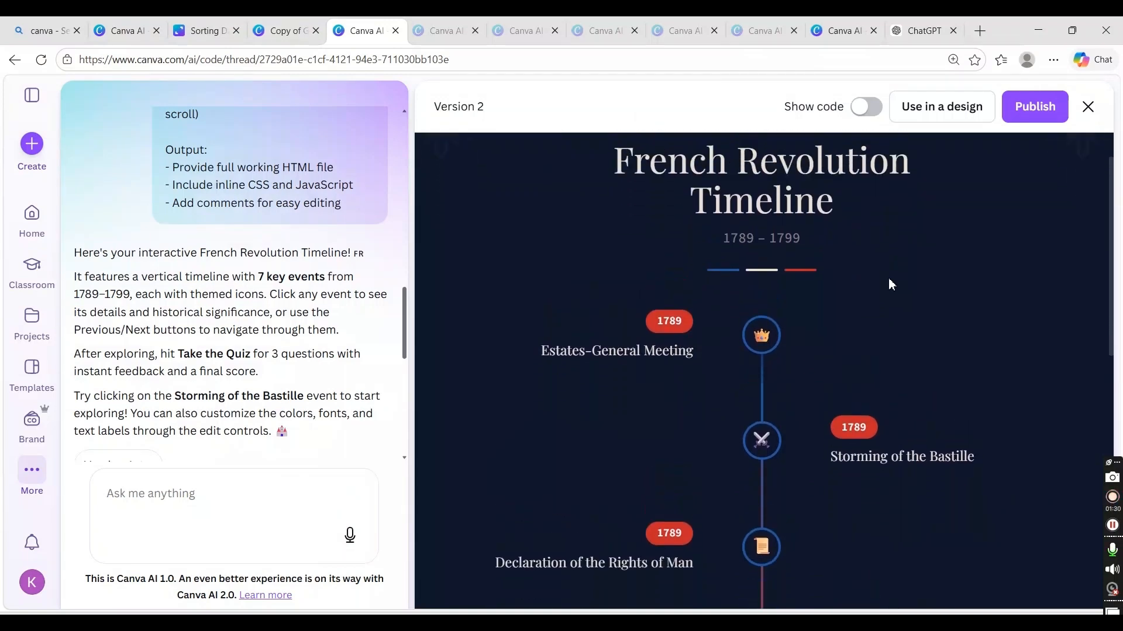
pyautogui.click(758, 446)
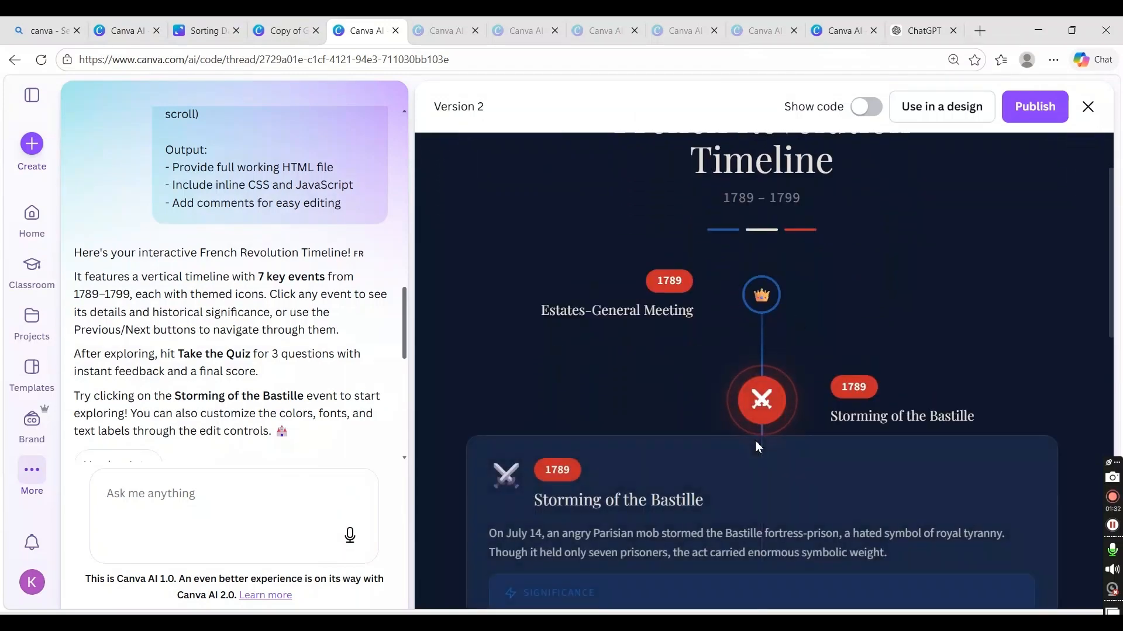
pyautogui.scroll(-3, 656, 377)
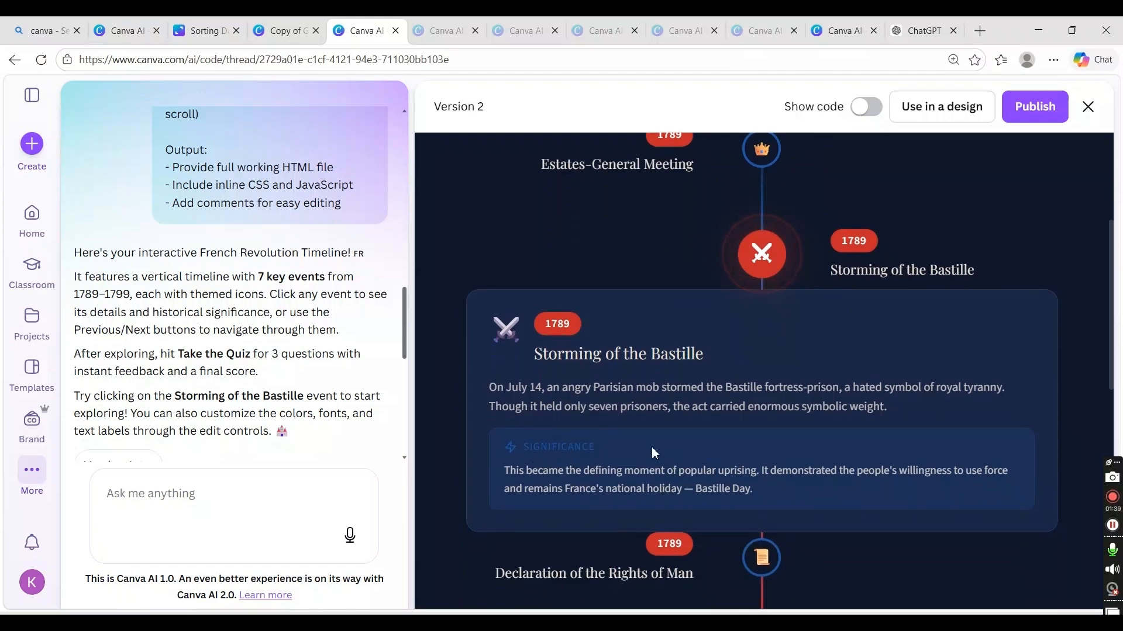
pyautogui.click(761, 150)
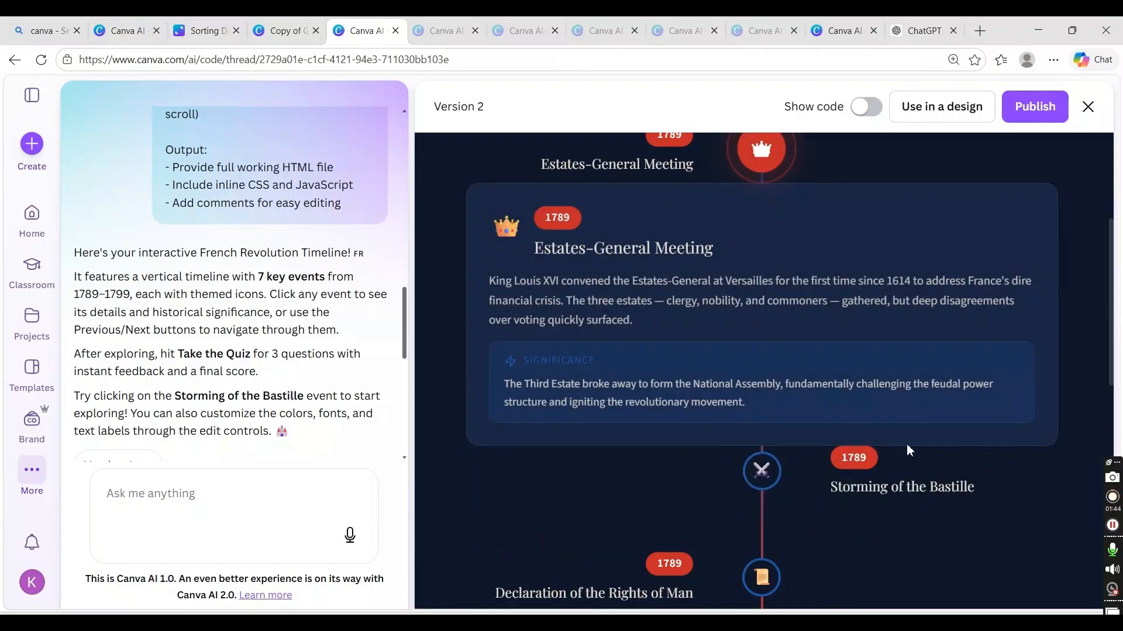
# Step: Switch to the Climate Change Challenge activity, start the challenge, and look through its first scenario and answer choices
pyautogui.click(443, 32)
pyautogui.click(520, 31)
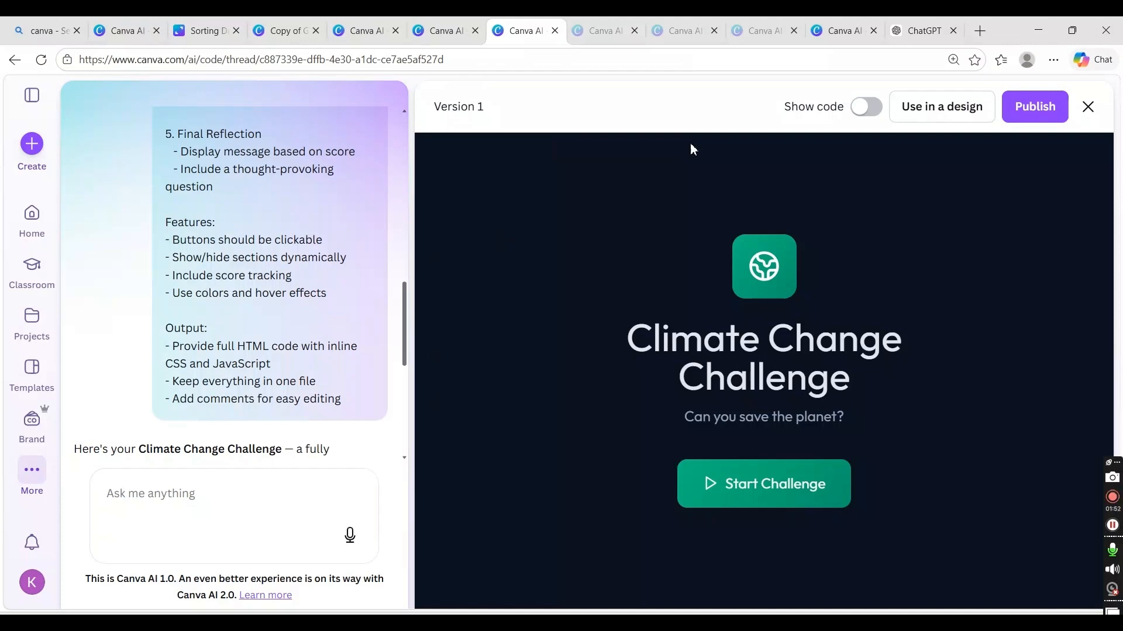
pyautogui.click(772, 493)
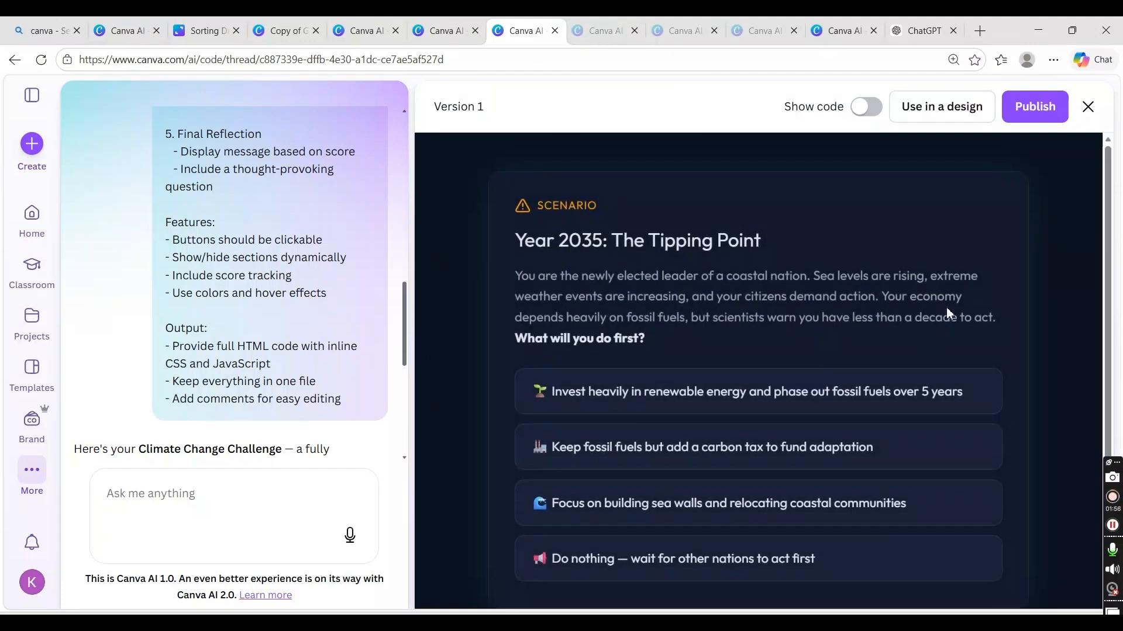
pyautogui.scroll(-1, 1120, 411)
pyautogui.scroll(1, 1046, 240)
# Step: Open the Motion in Physics virtual lab and go through the aim, materials, procedure and prediction pages to the simulation
pyautogui.click(597, 41)
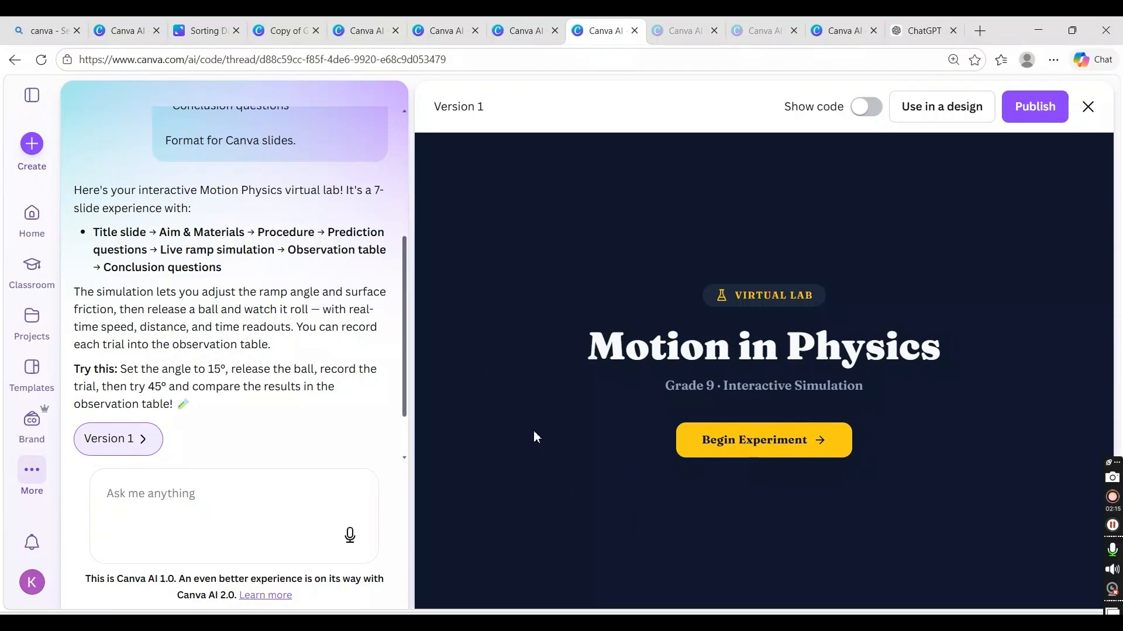
pyautogui.click(739, 449)
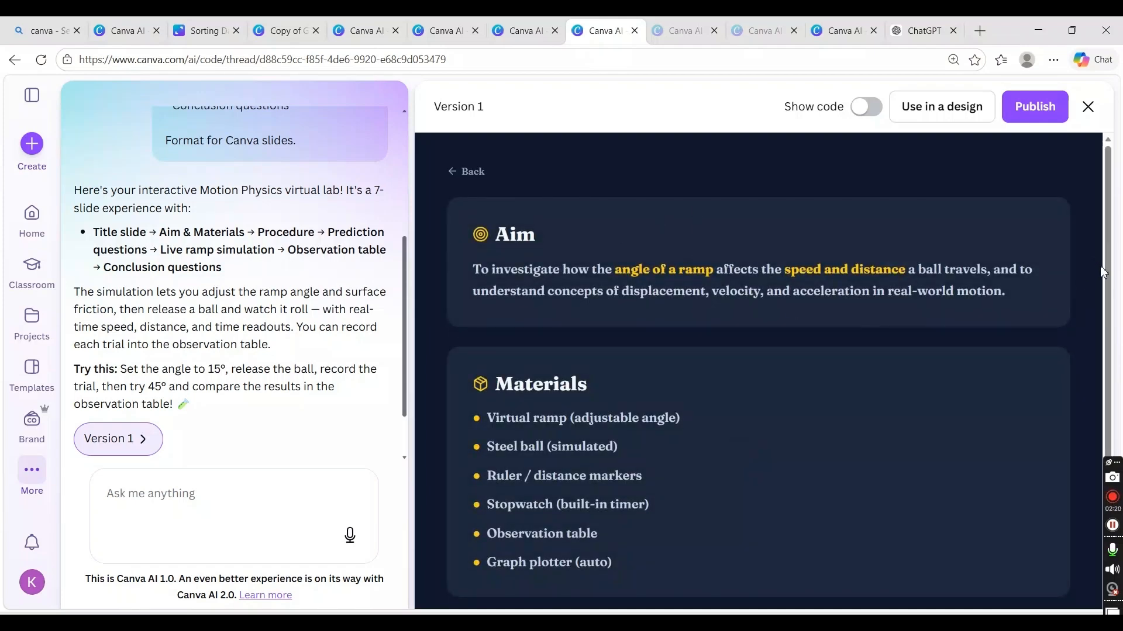
pyautogui.moveTo(1112, 288); pyautogui.dragTo(1120, 317)
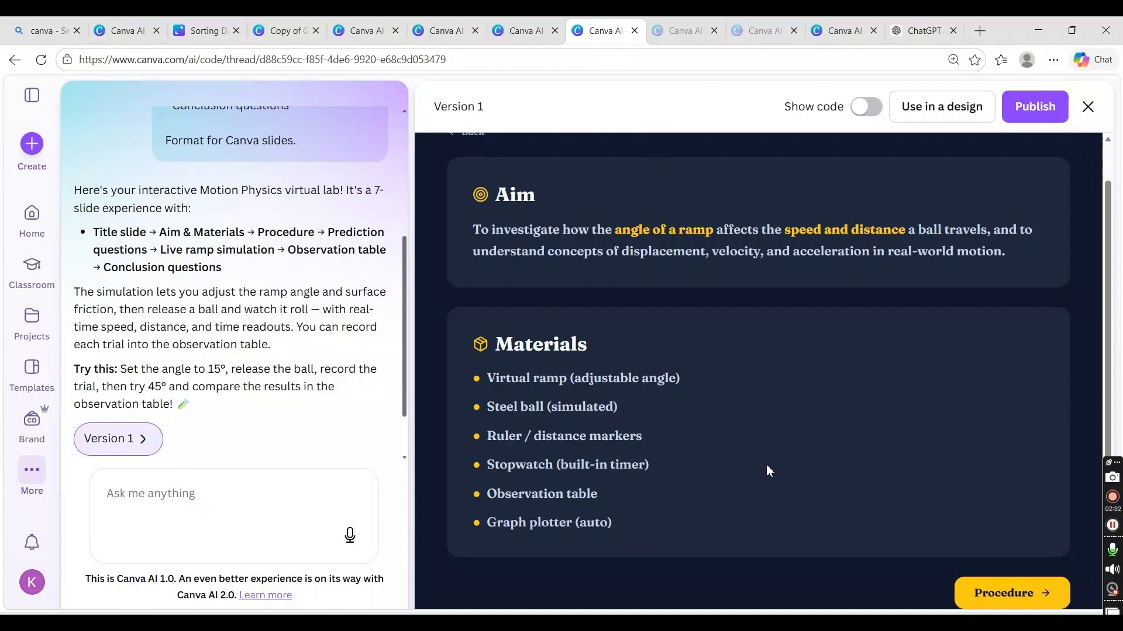
pyautogui.click(1051, 595)
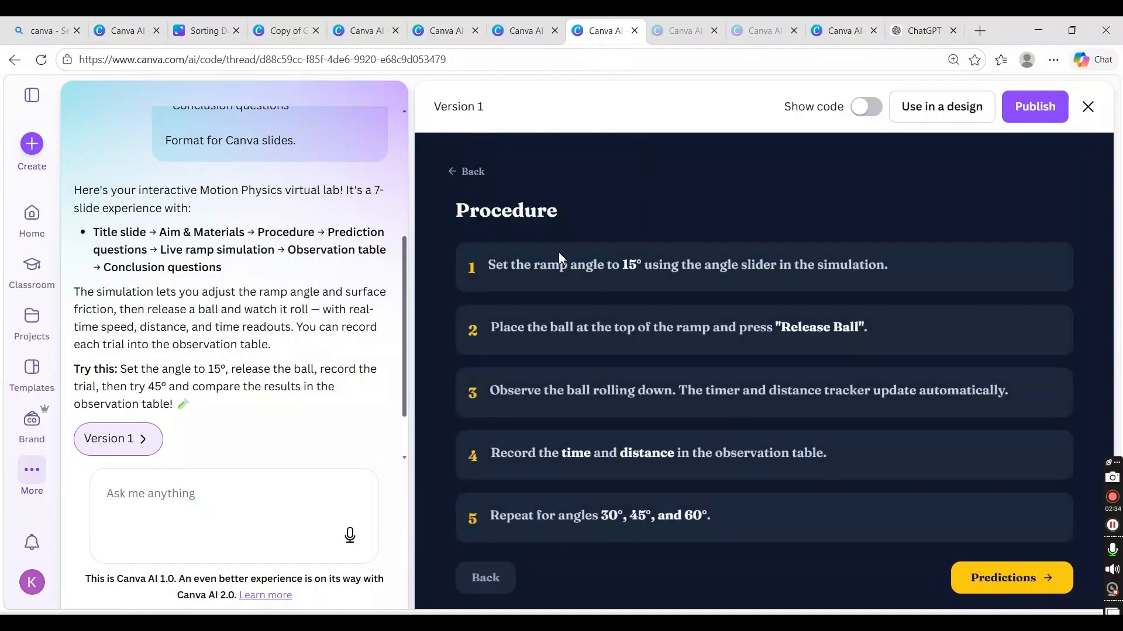
pyautogui.click(1031, 585)
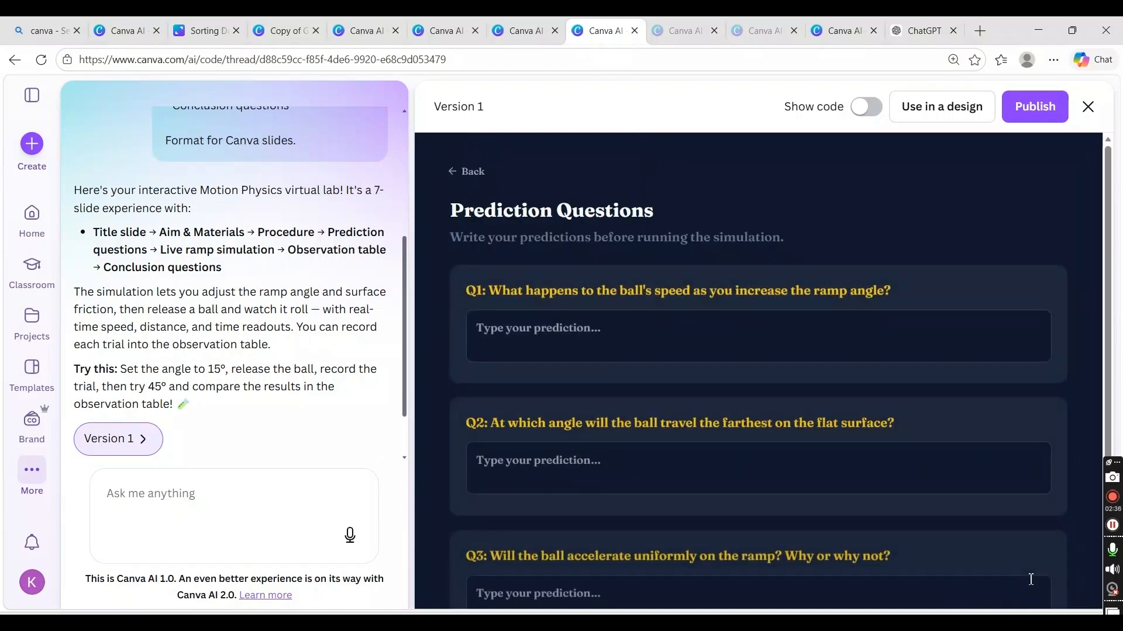
pyautogui.scroll(-2, 1113, 334)
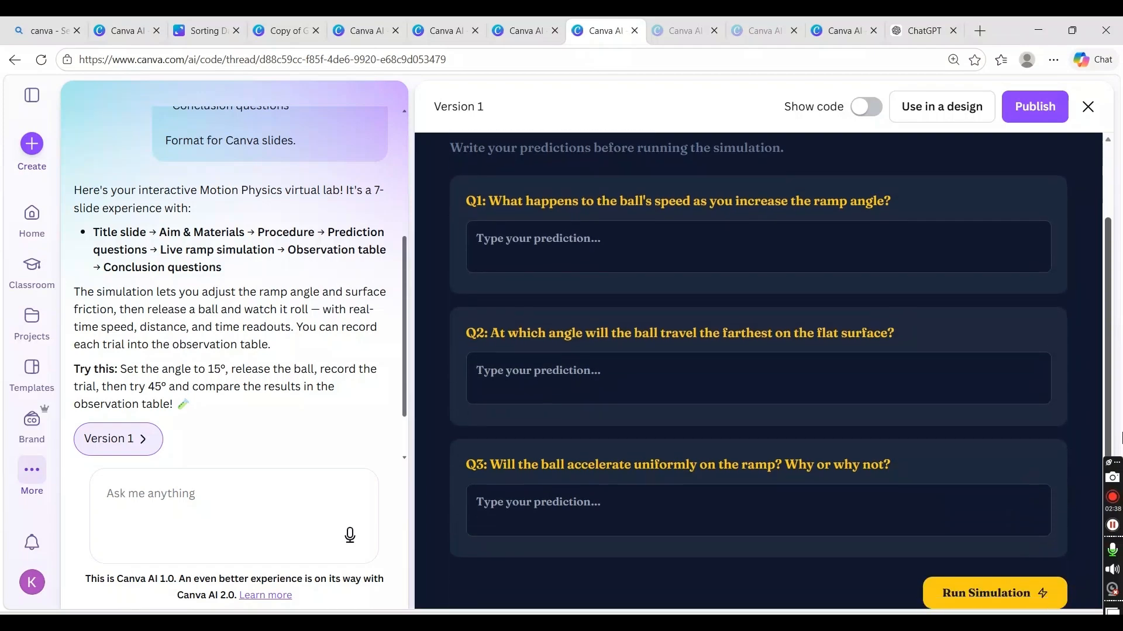
pyautogui.click(996, 594)
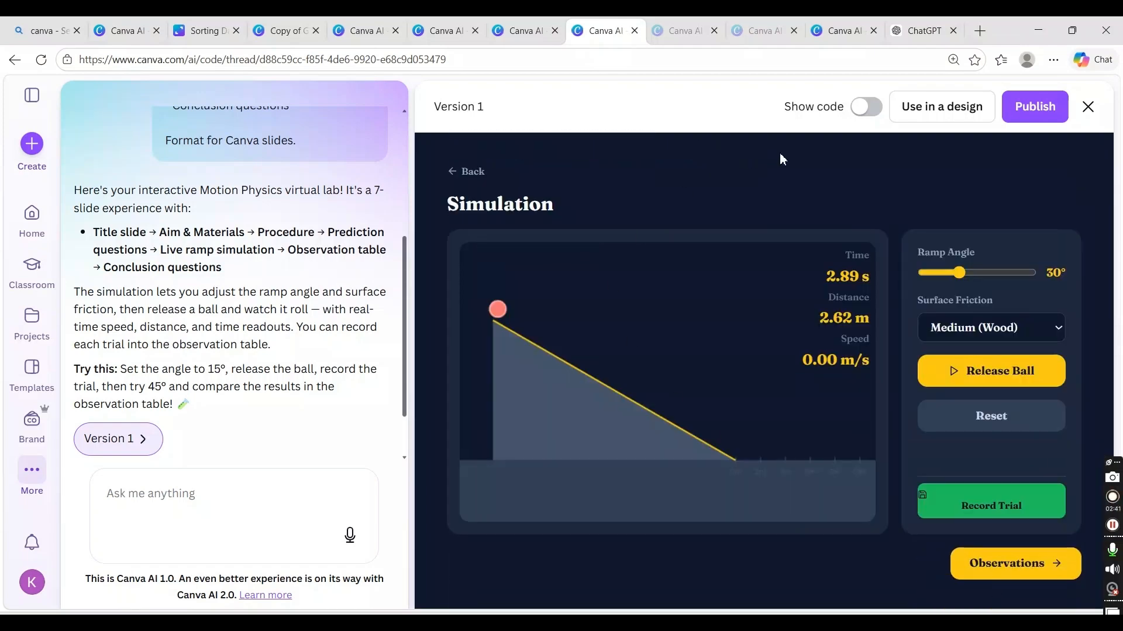
# Step: Release the ball and record one trial in the ramp simulation, continuing past the observation table to the conclusion questions
pyautogui.click(969, 375)
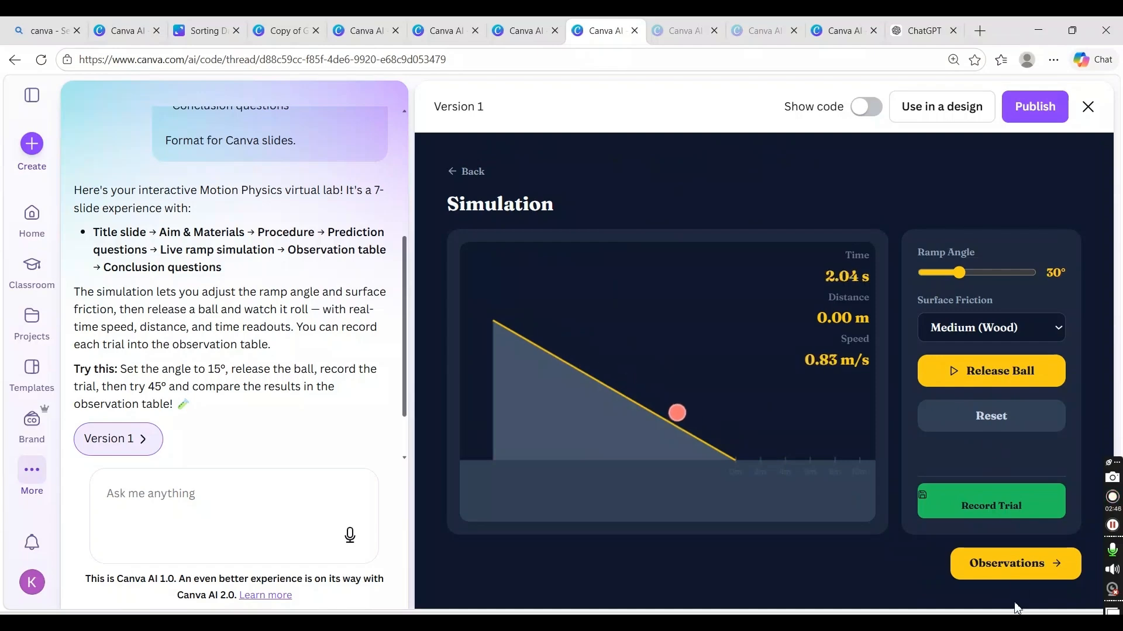
pyautogui.click(996, 500)
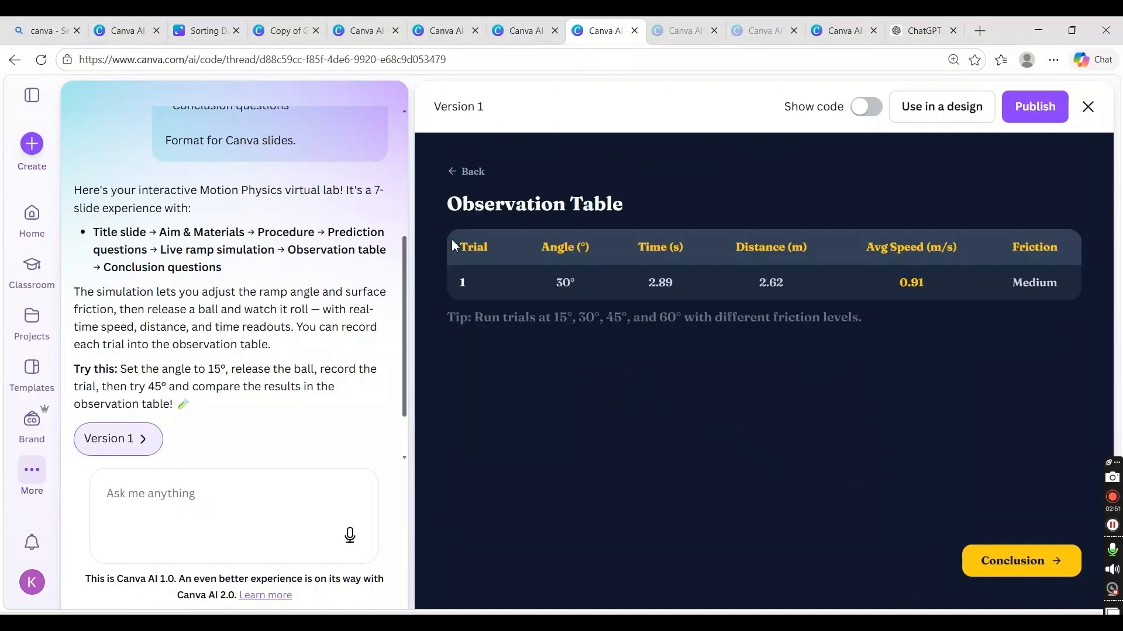
pyautogui.click(999, 562)
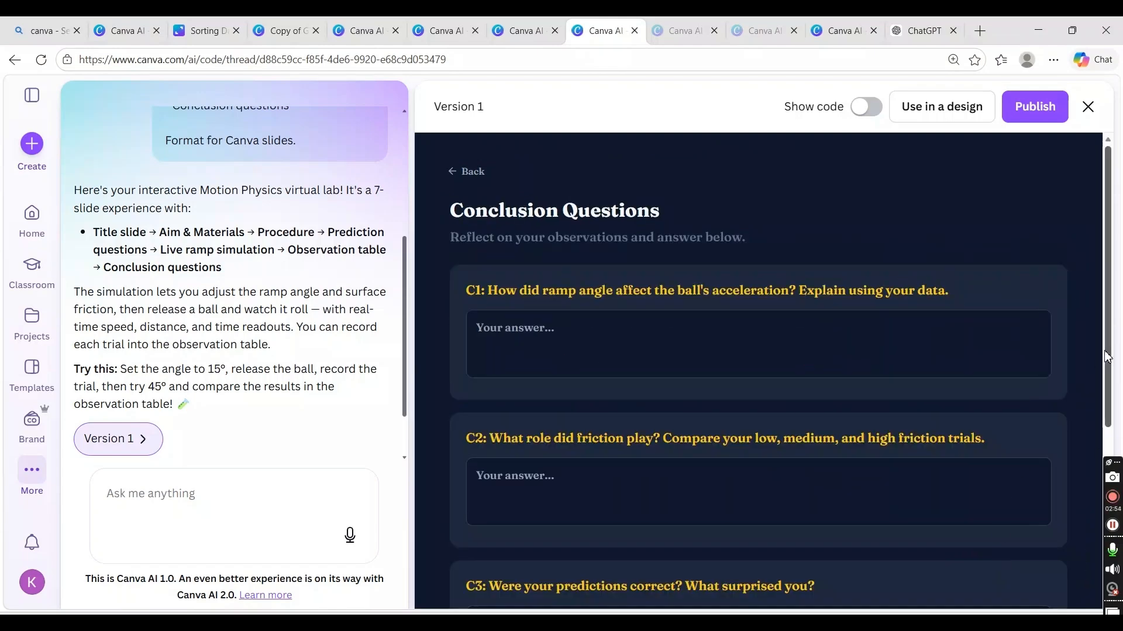
# Step: Look through the remaining conclusion questions of the motion lab and open the interactive certificate of appreciation
pyautogui.scroll(-5, 877, 468)
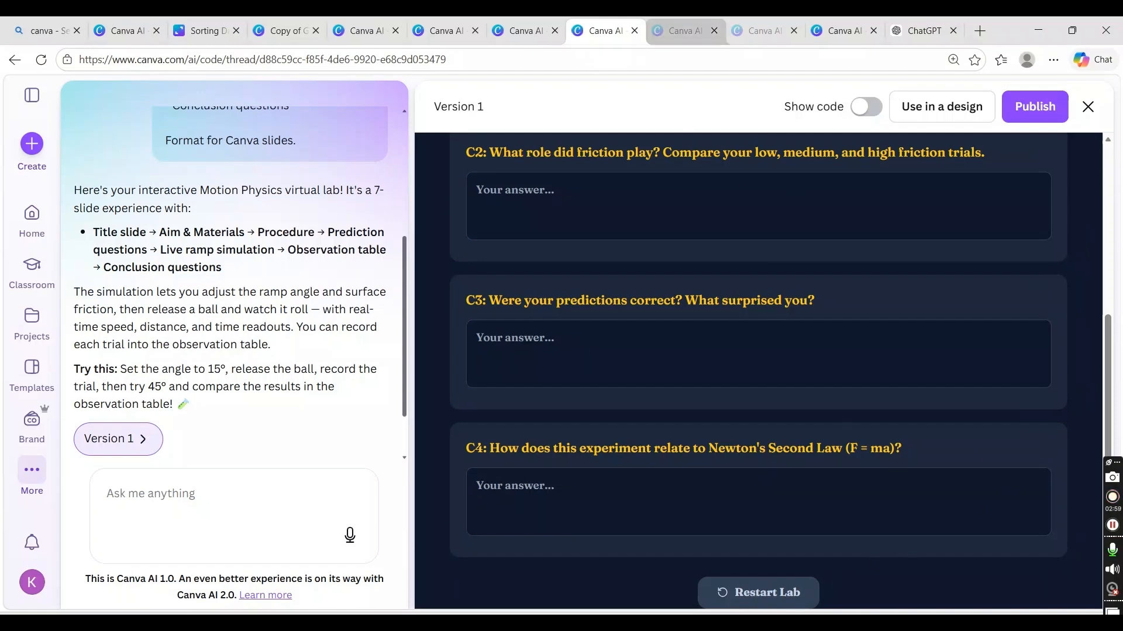
pyautogui.click(678, 31)
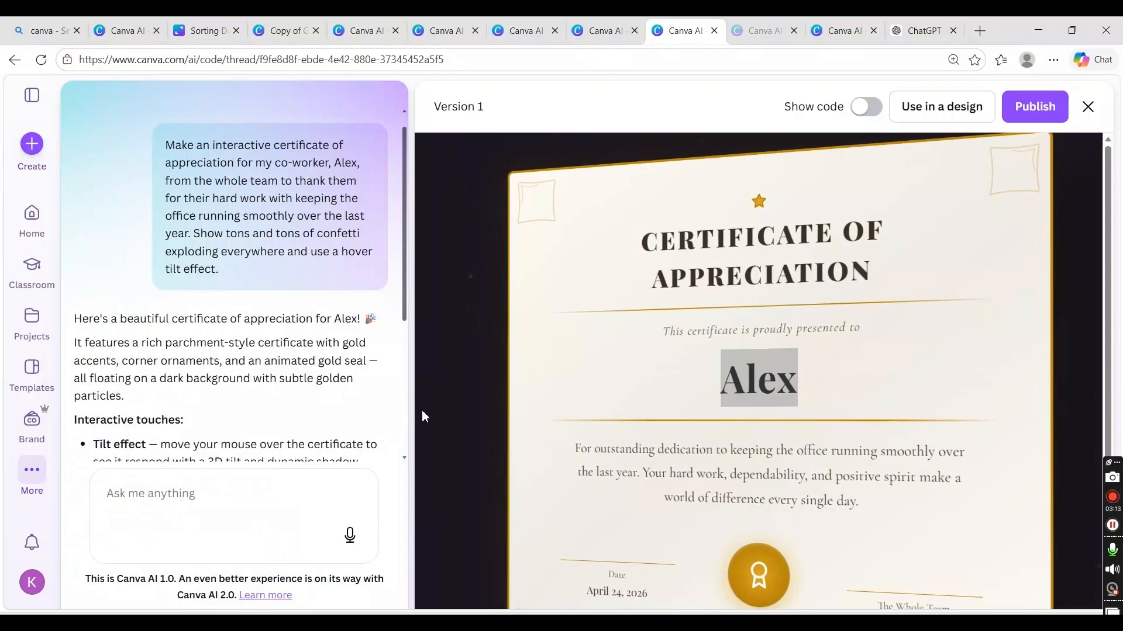
# Step: Open the Python File Handling Lab and go through its File Paths, Opening & Modes, Writing to Files and Reading from Files lessons
pyautogui.click(773, 28)
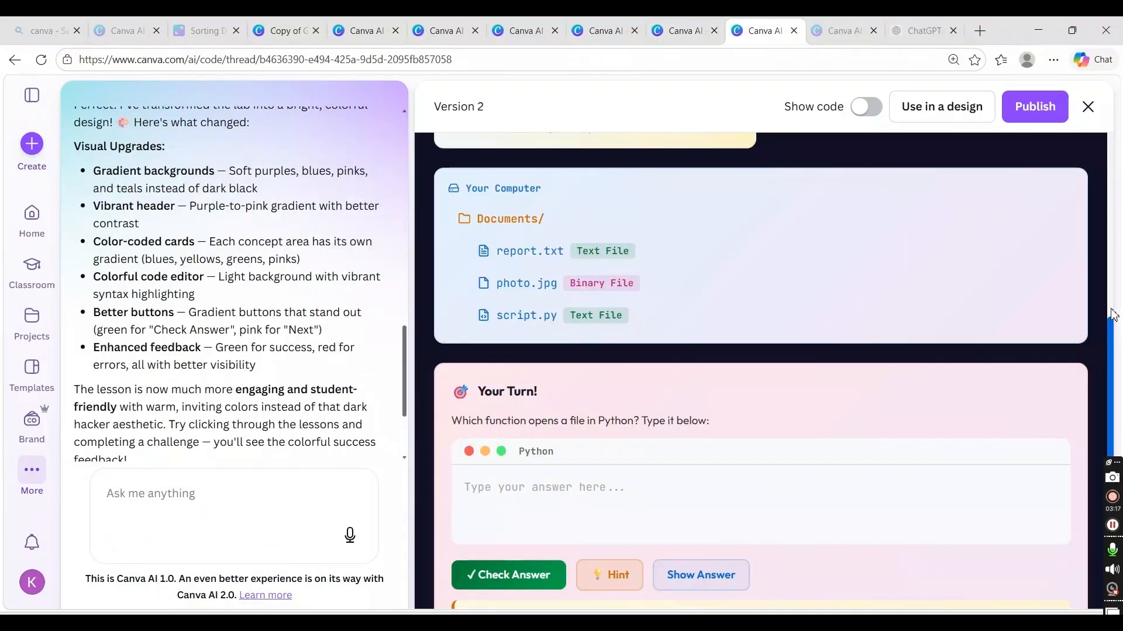
pyautogui.moveTo(1112, 333); pyautogui.dragTo(1076, 140)
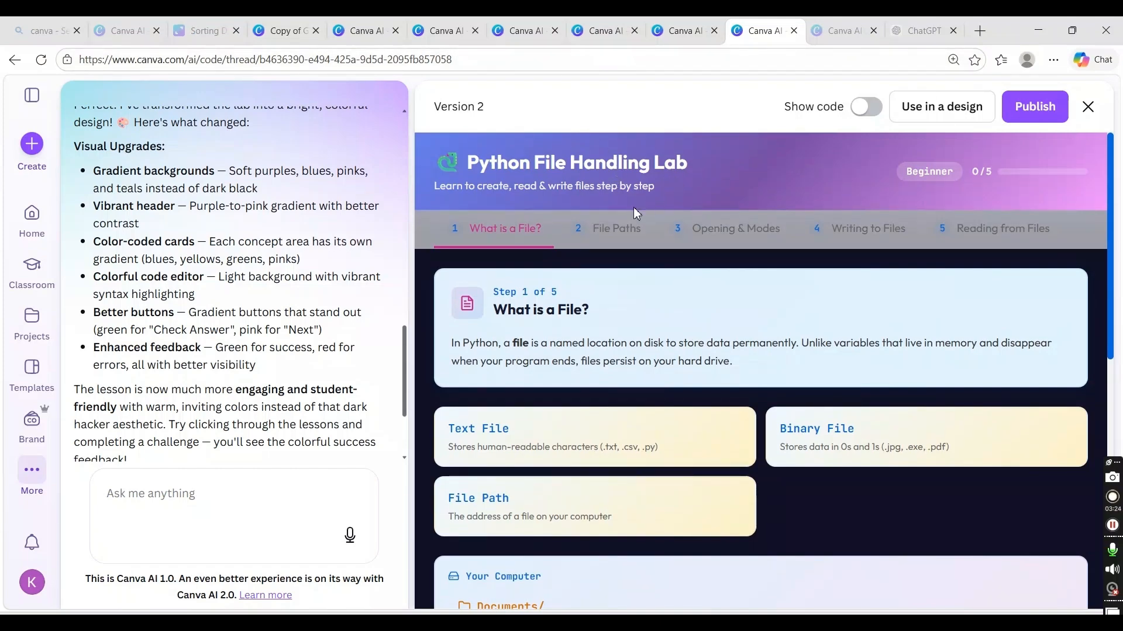
pyautogui.click(610, 230)
pyautogui.click(743, 229)
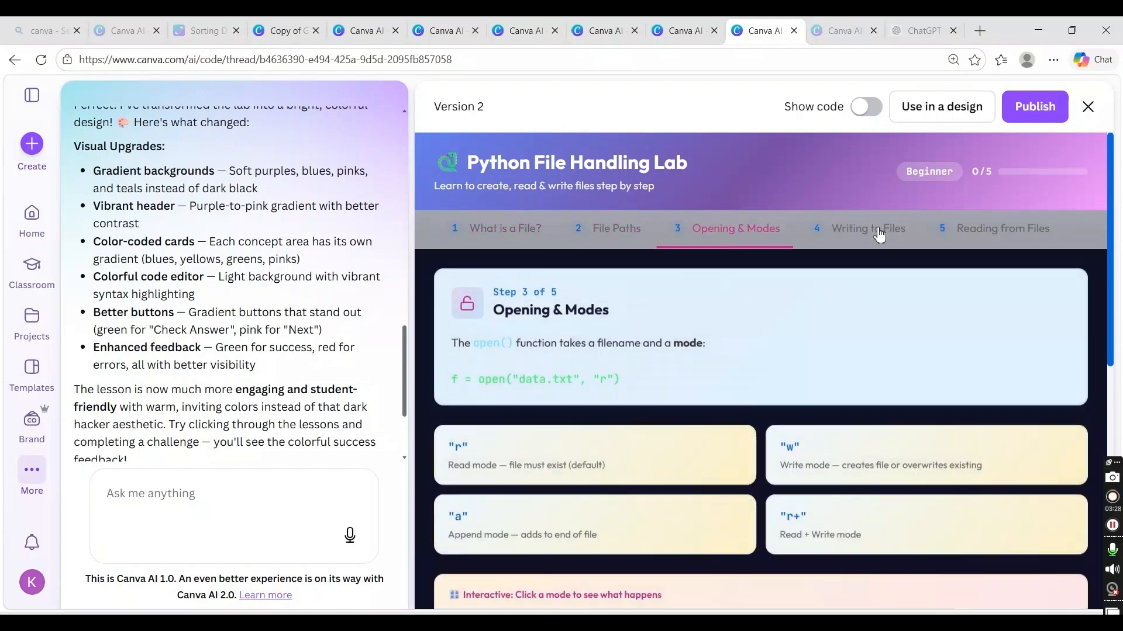
pyautogui.click(880, 232)
pyautogui.click(1025, 233)
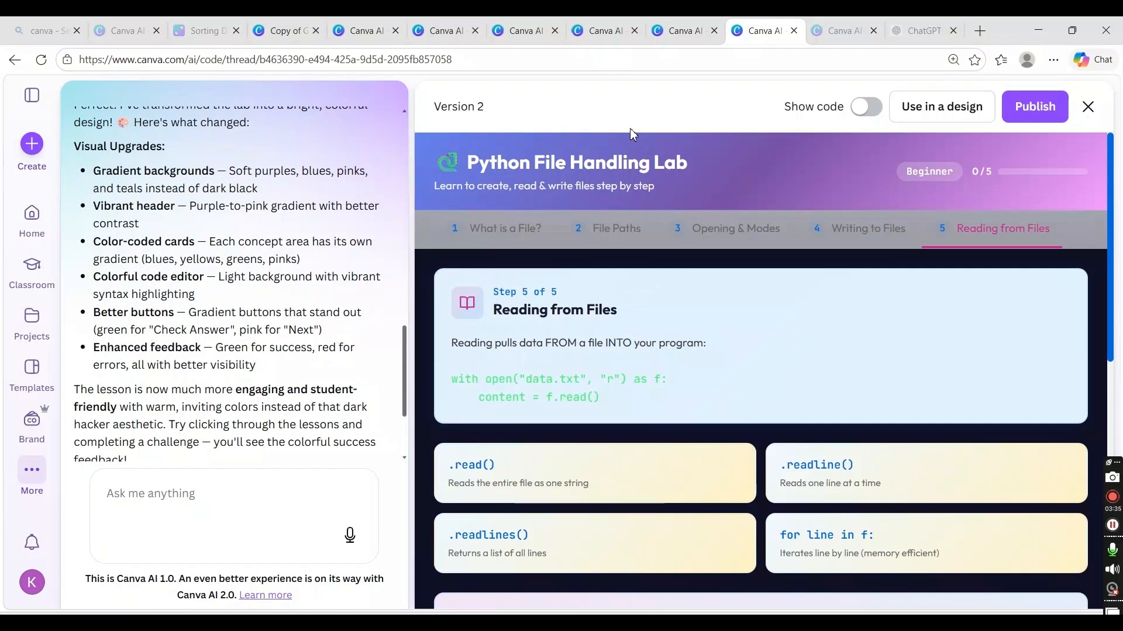
# Step: View the clock timer activity, return to Plant Explorer, and look at its Label It and Match activities before going back to Learn
pyautogui.click(850, 33)
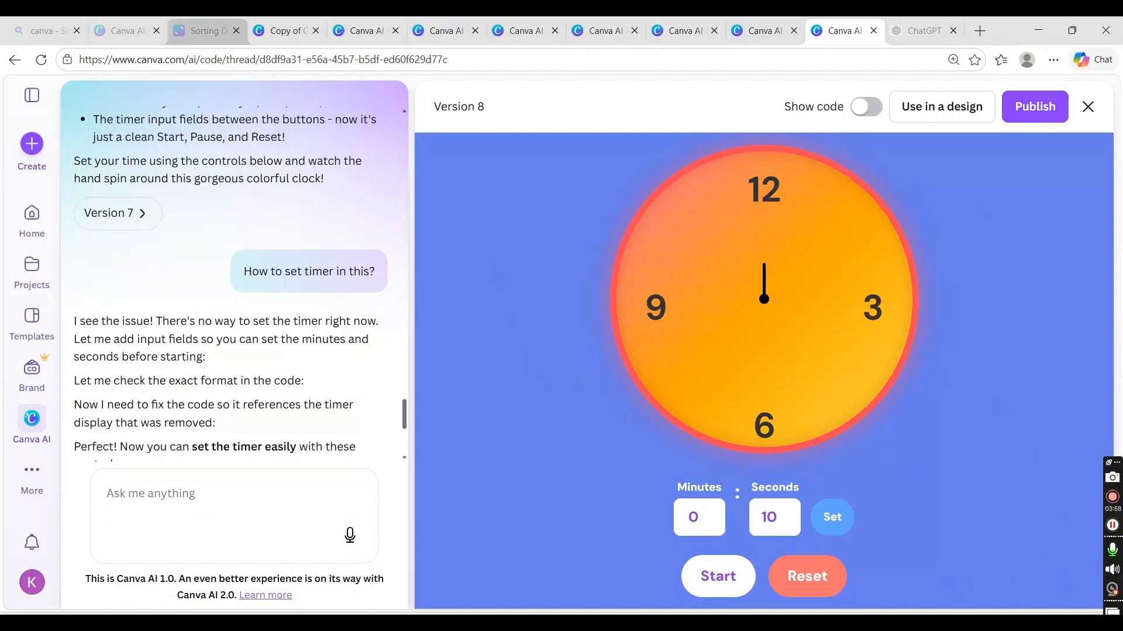
pyautogui.click(124, 30)
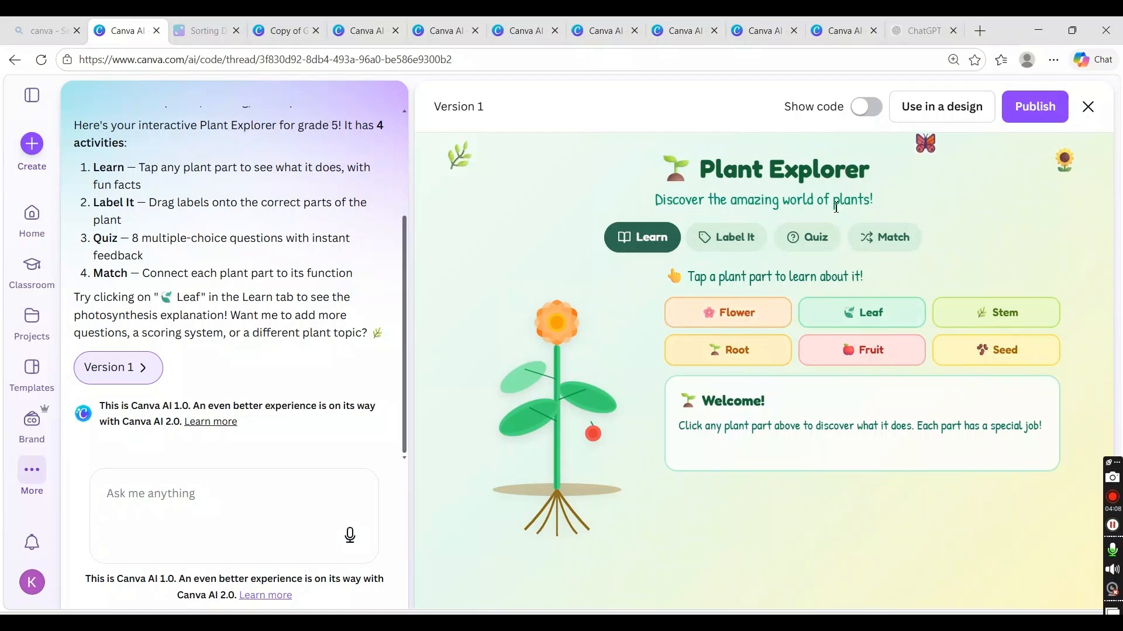
pyautogui.click(728, 239)
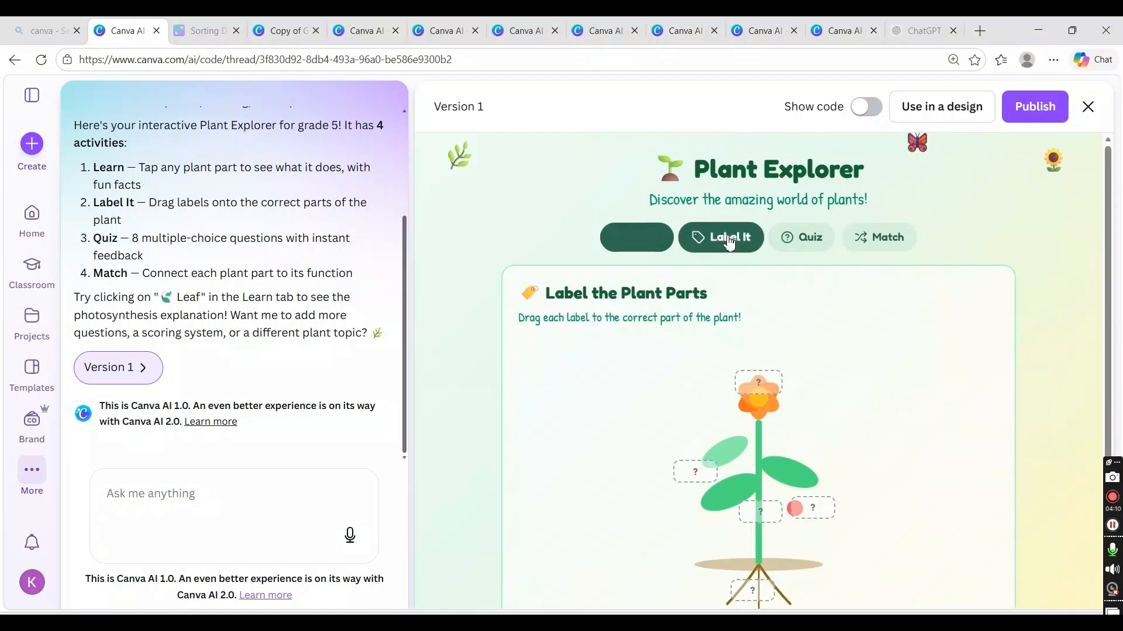
pyautogui.click(874, 238)
pyautogui.click(639, 238)
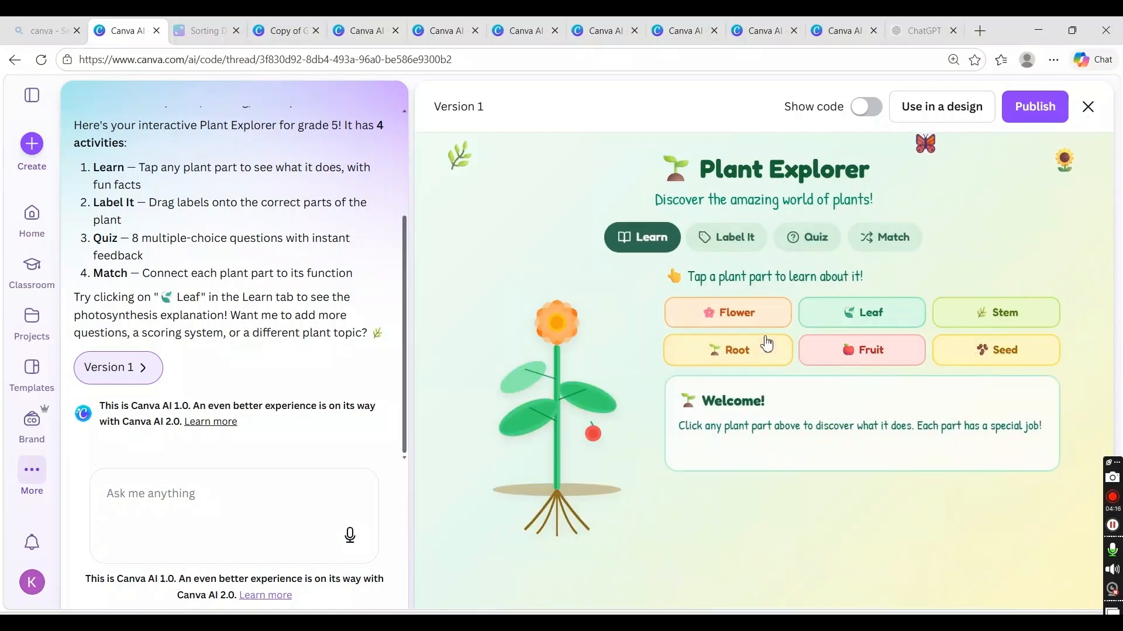
# Step: View the Learn descriptions for the flower, leaf, stem, root, fruit and seed in Plant Explorer
pyautogui.click(737, 314)
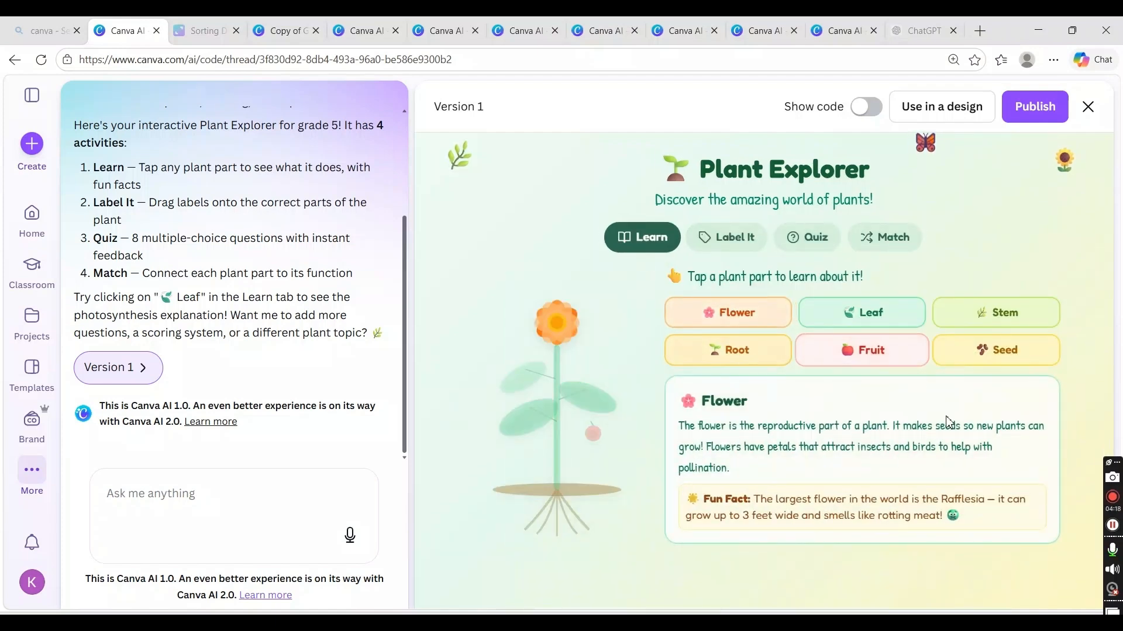
pyautogui.click(870, 313)
pyautogui.click(1003, 312)
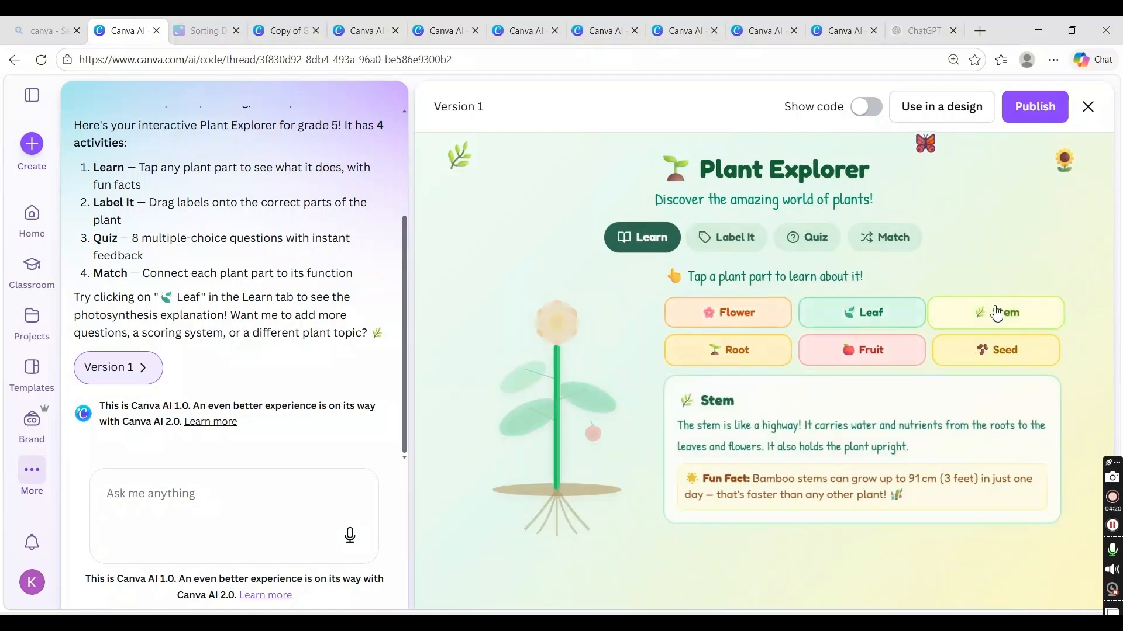
pyautogui.click(764, 354)
pyautogui.click(865, 350)
pyautogui.click(1017, 354)
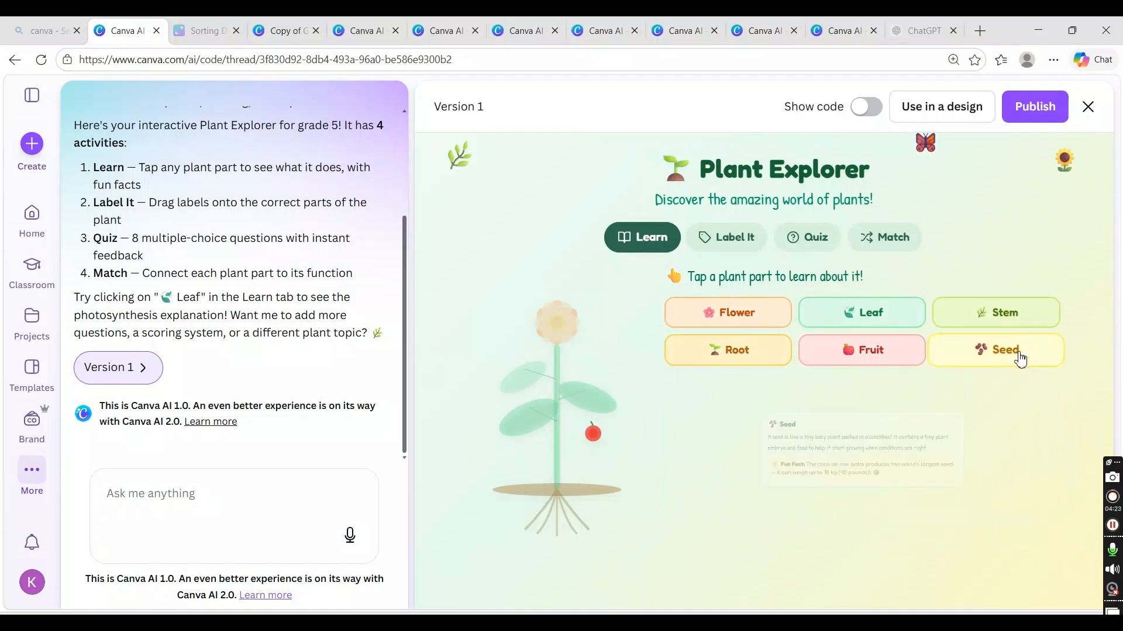
# Step: Check which design formats and publishing settings are offered for Plant Explorer, and close the activity preview
pyautogui.click(931, 113)
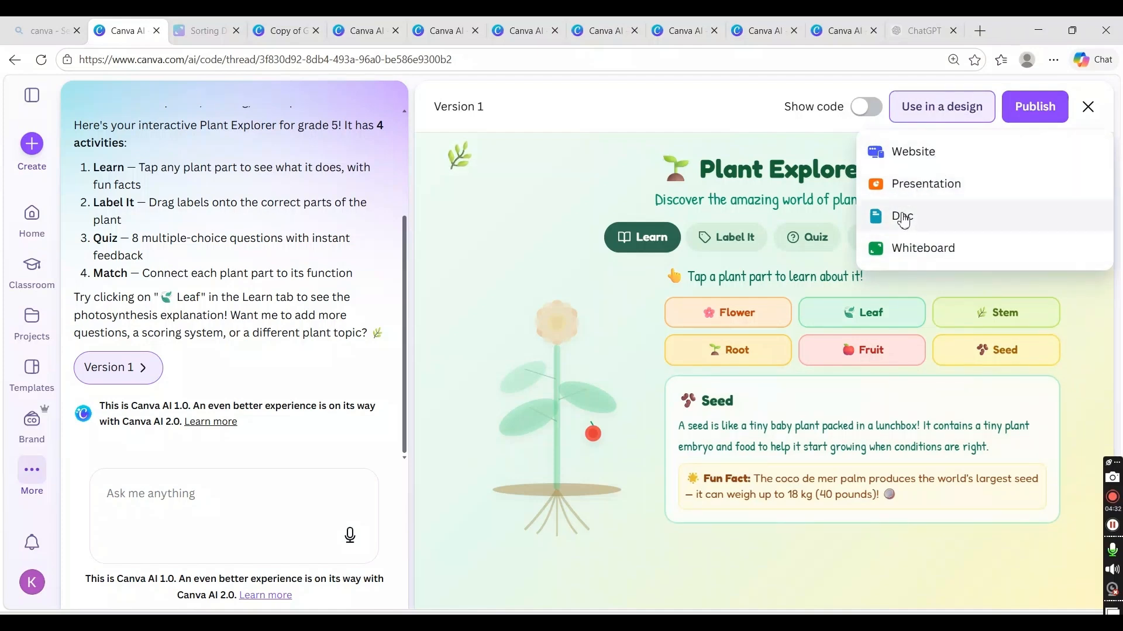
pyautogui.click(1021, 115)
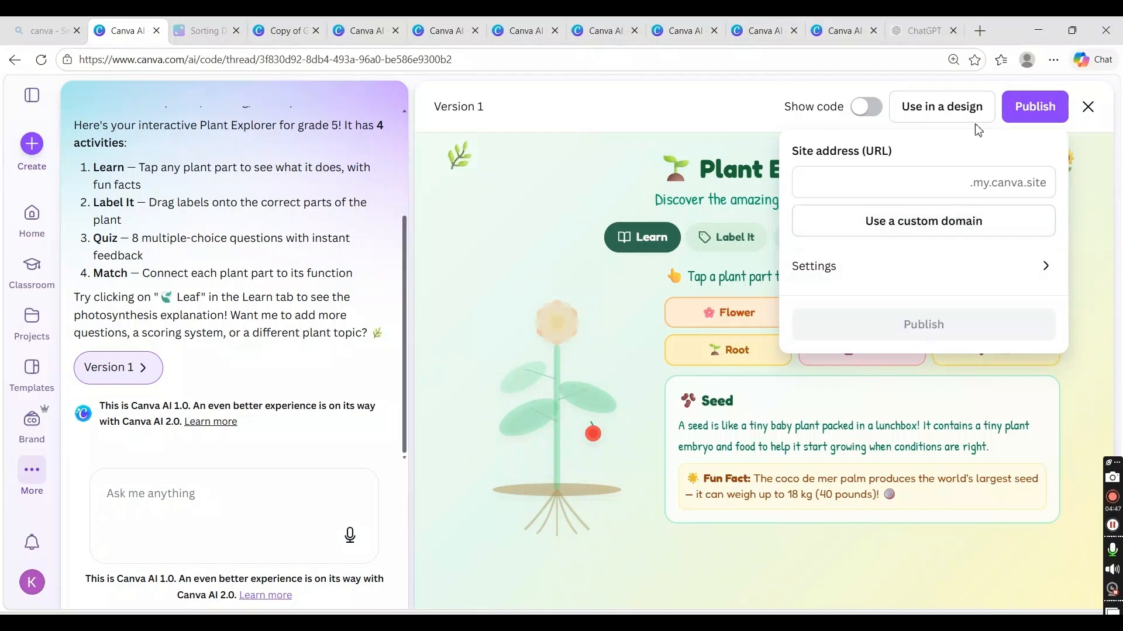
pyautogui.click(1087, 105)
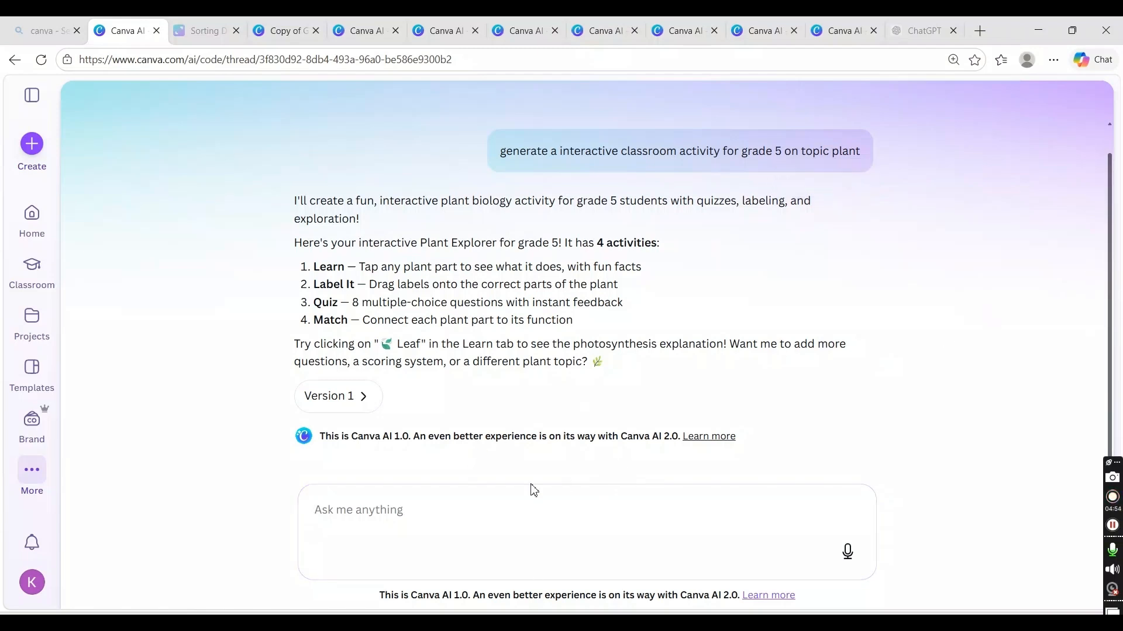
# Step: Send Canva AI the follow-up prompt "i want background to be changed" for the plant activity
pyautogui.click(439, 516)
pyautogui.write('i want ')
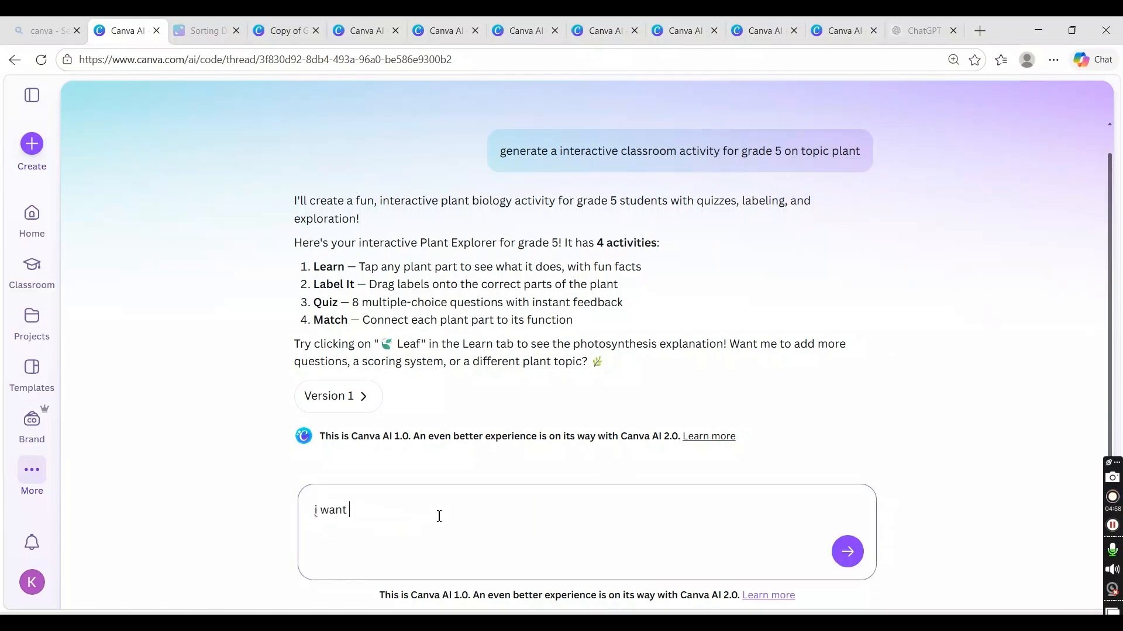
pyautogui.write('background to be changed')
pyautogui.press('Return')
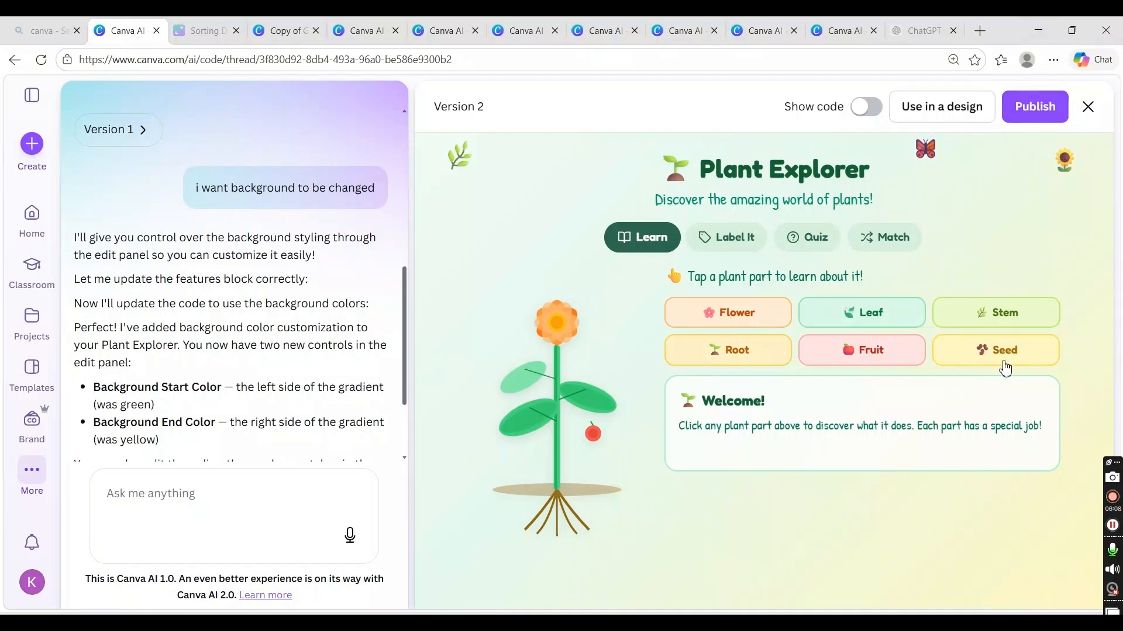
# Step: Use Version 2 of the Plant Explorer activity in a presentation design
pyautogui.click(910, 125)
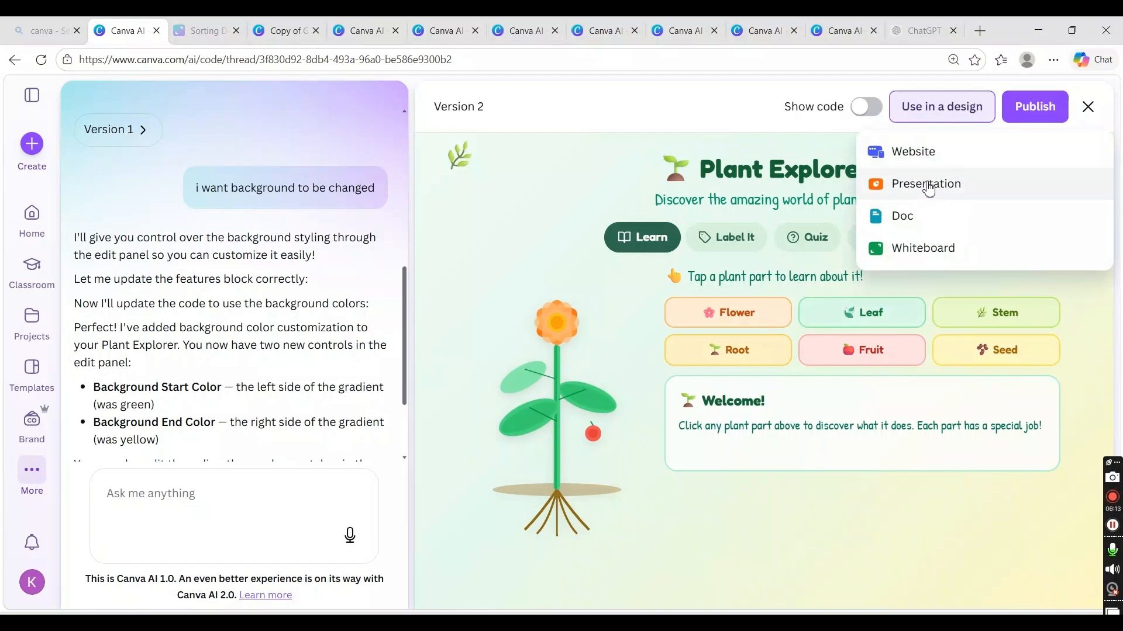
pyautogui.click(927, 184)
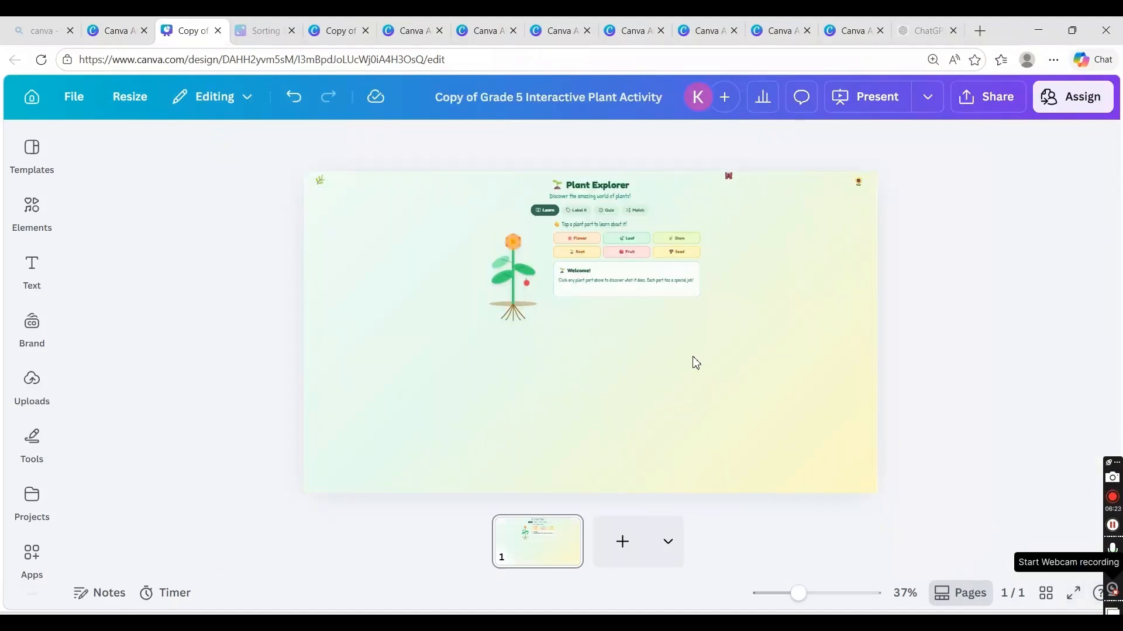
# Step: Preview the embedded plant activity in interactive full-screen view, exit it, and return to the Plant Explorer chat
pyautogui.doubleClick(663, 310)
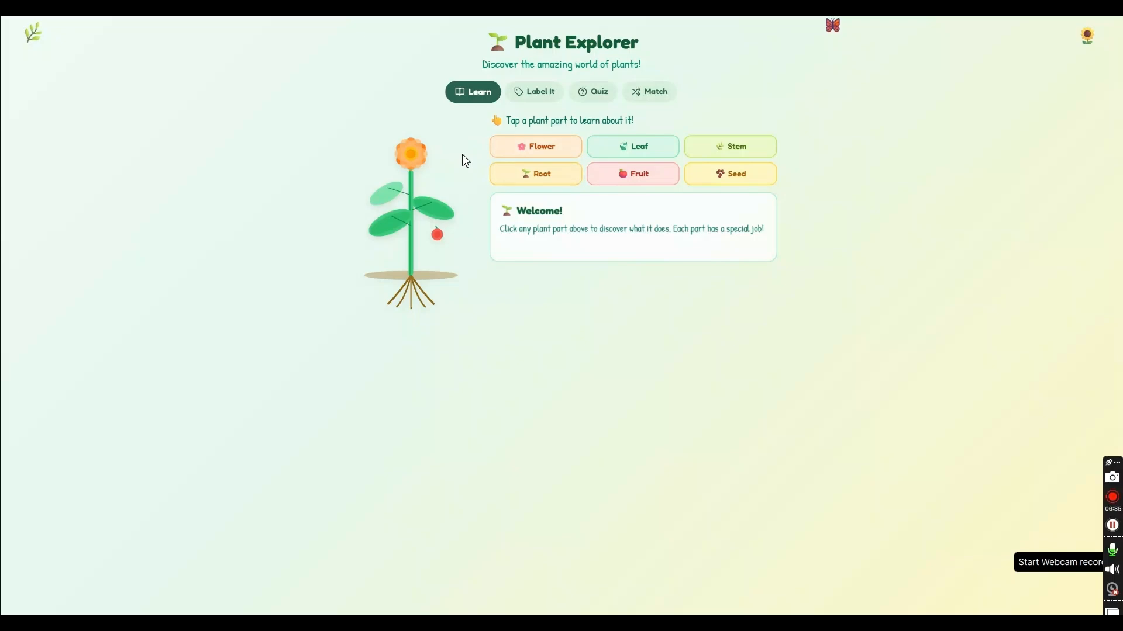
pyautogui.press('Escape')
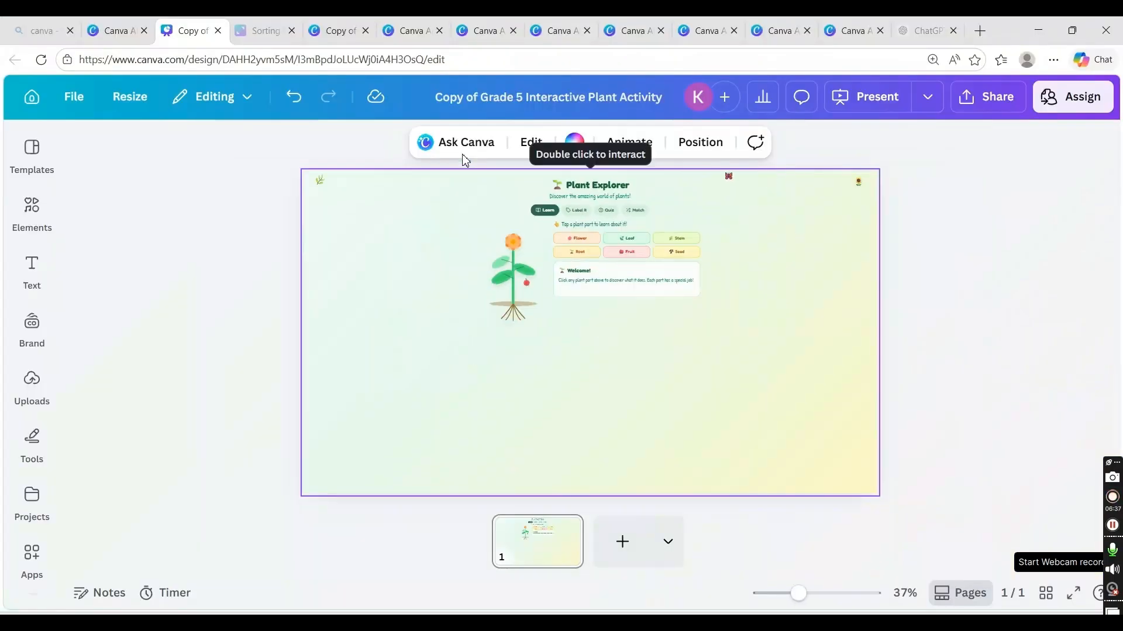
pyautogui.click(125, 33)
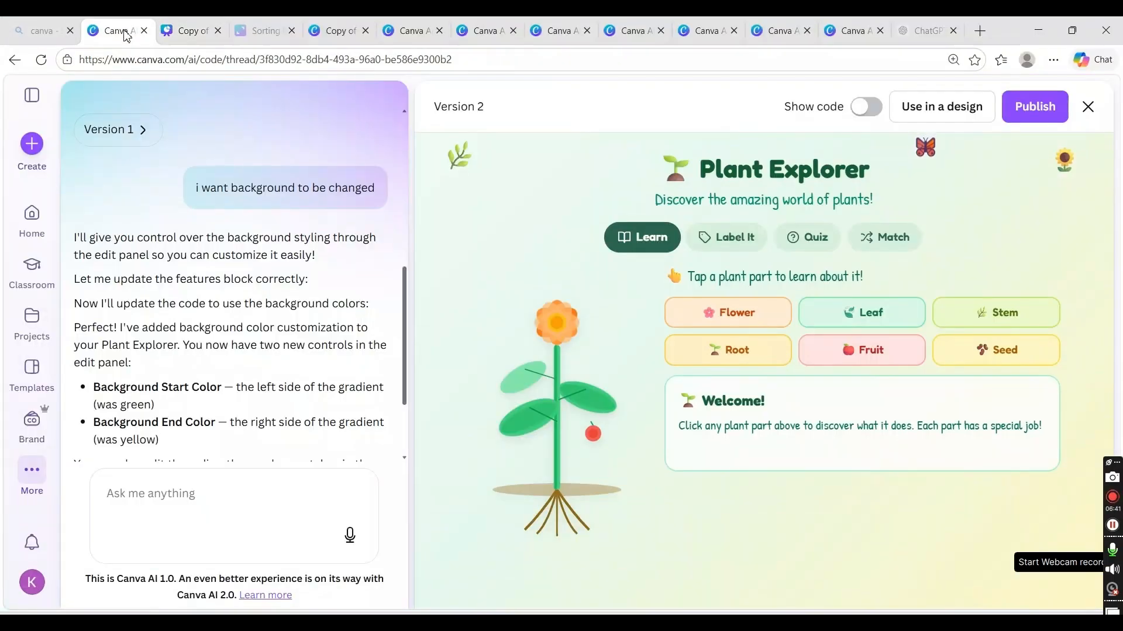